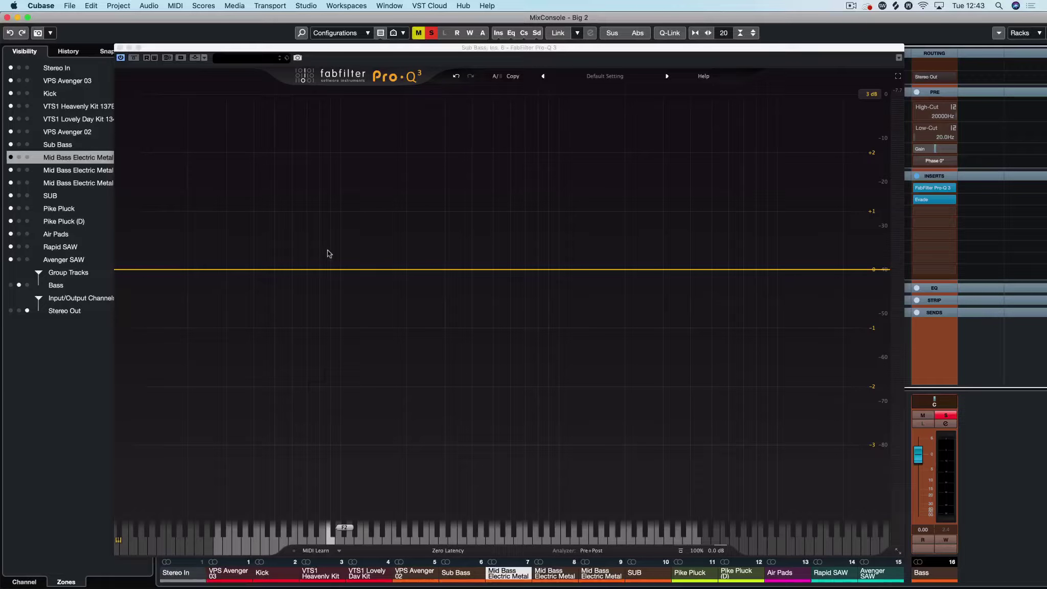
Step: Add a bell boost near 120 Hz plus three more bands around 1–1.9 kHz and the upper mids
{"action": "left_click_drag", "start_coordinate": [351, 266], "coordinate": [359, 150]}
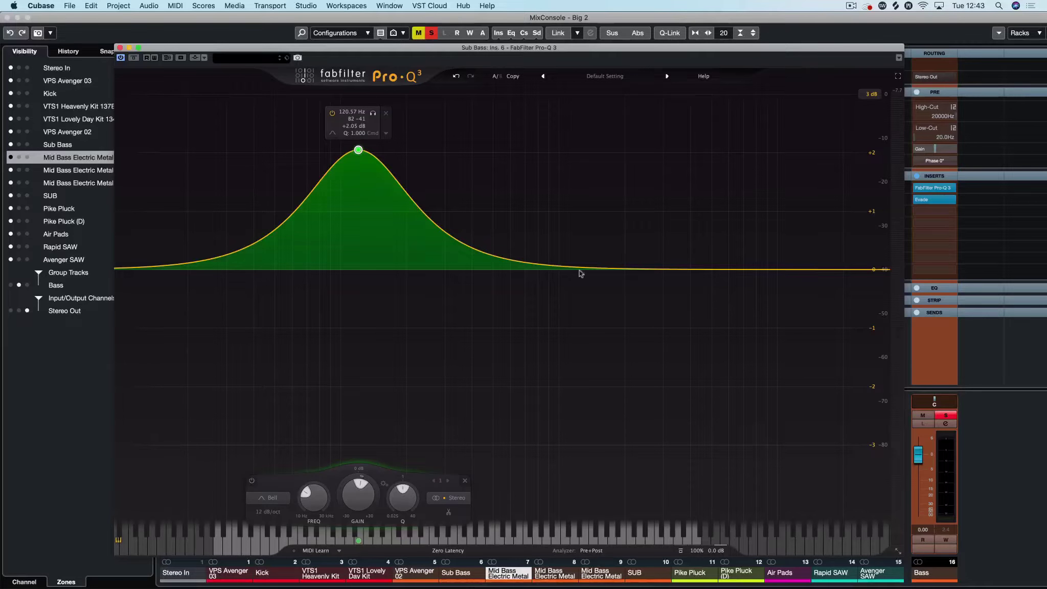
{"action": "left_click", "coordinate": [619, 269]}
{"action": "left_click", "coordinate": [528, 263]}
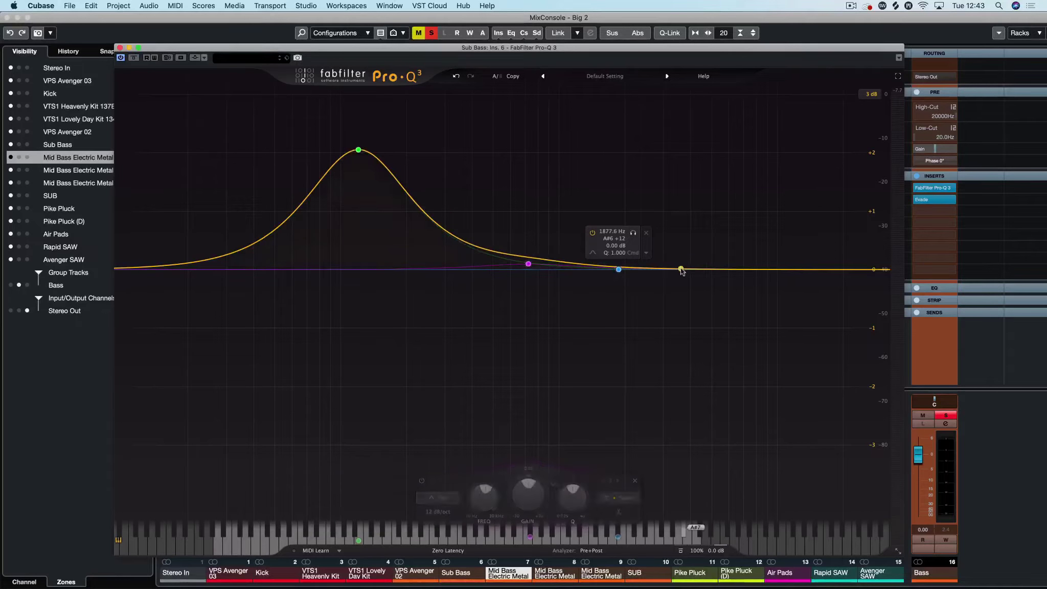
{"action": "left_click", "coordinate": [678, 286]}
Step: Pull the 1.9 kHz, 737 Hz and upper-mid bands down into narrow cuts and a deep notch
{"action": "left_click_drag", "start_coordinate": [619, 269], "coordinate": [615, 292]}
{"action": "scroll", "coordinate": [615, 292], "scroll_direction": "up", "scroll_amount": 3}
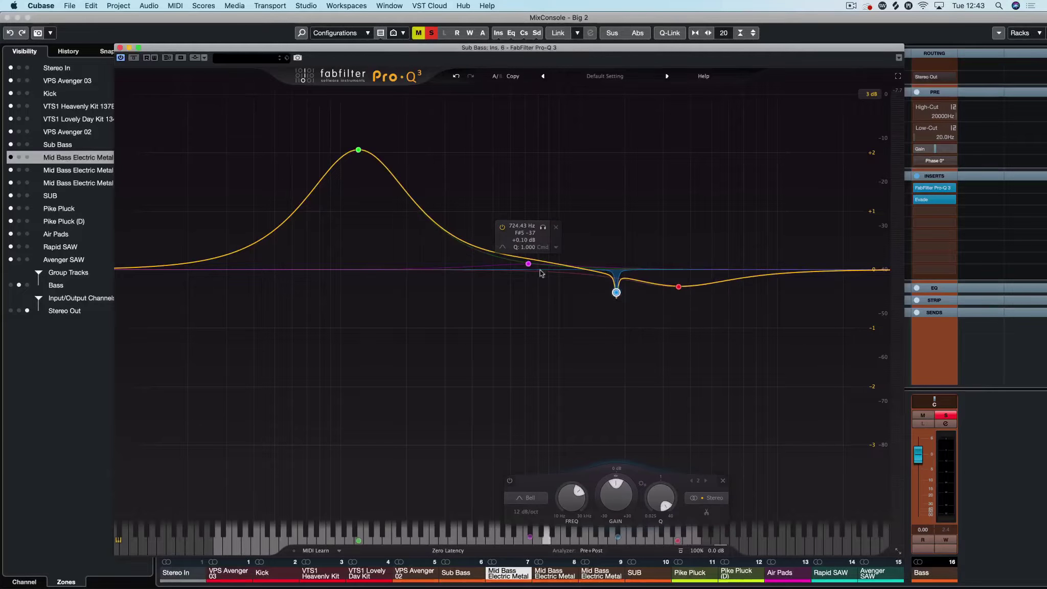
{"action": "left_click_drag", "start_coordinate": [527, 264], "coordinate": [530, 293]}
{"action": "scroll", "coordinate": [530, 294], "scroll_direction": "up", "scroll_amount": 5}
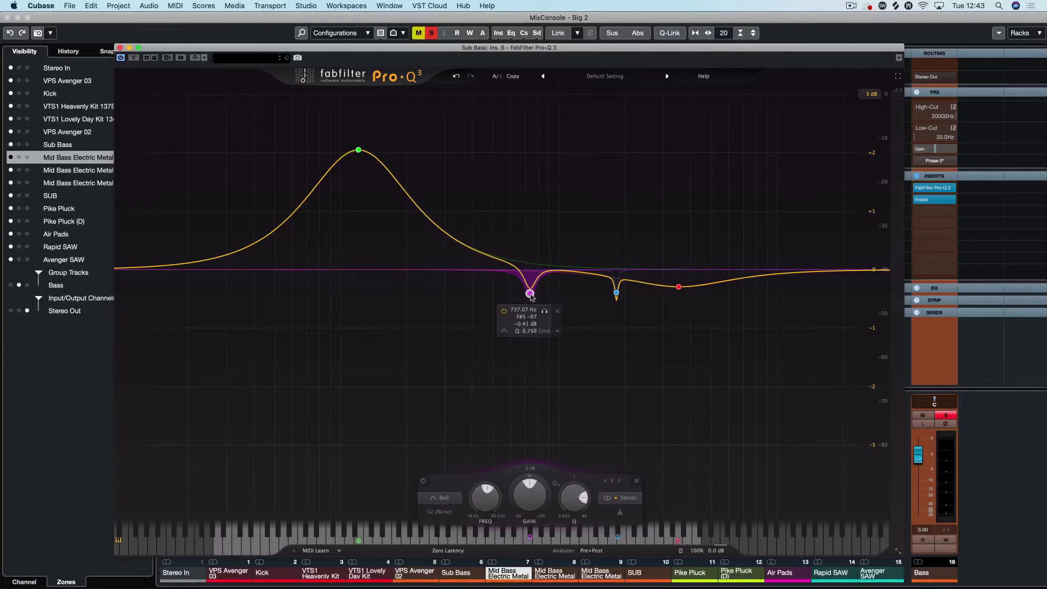
{"action": "left_click", "coordinate": [678, 287]}
{"action": "scroll", "coordinate": [678, 287], "scroll_direction": "up", "scroll_amount": 5}
{"action": "left_click_drag", "start_coordinate": [678, 287], "coordinate": [689, 439]}
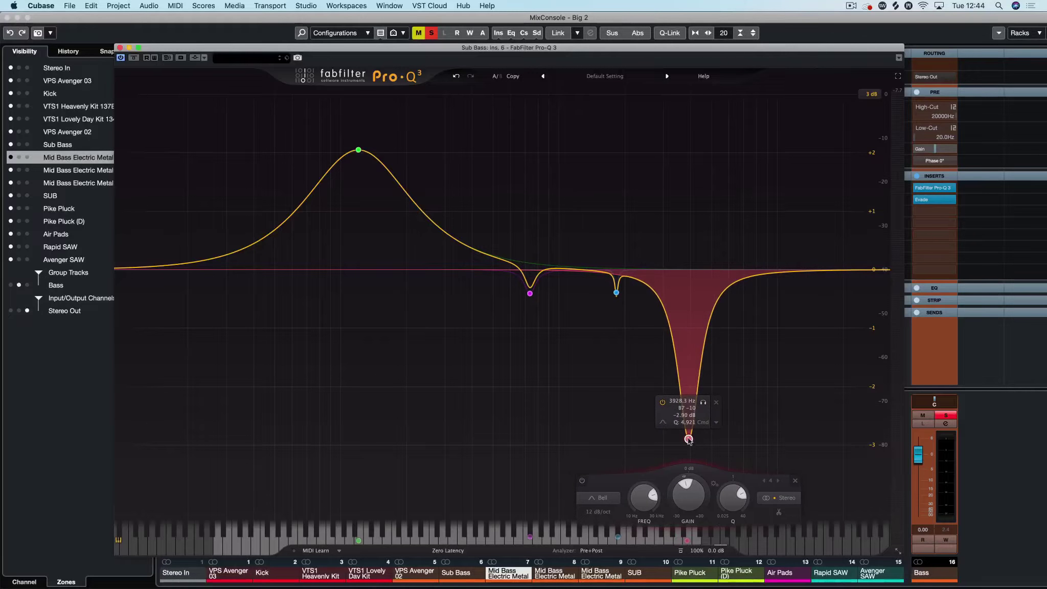
Step: Set the graph range to 12 dB and drag the third band into a deep notch
{"action": "left_click", "coordinate": [871, 94]}
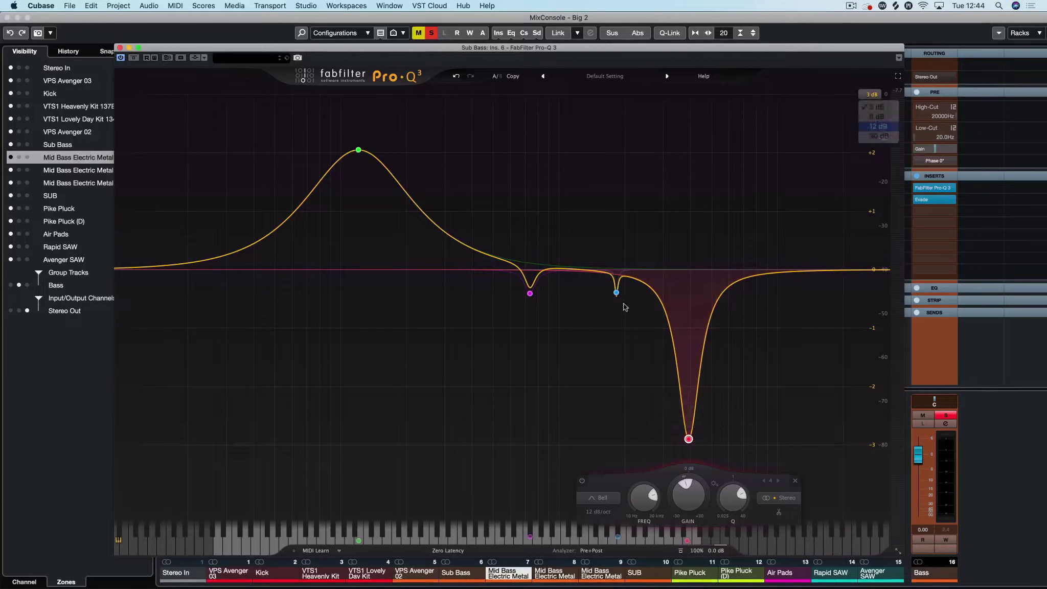
{"action": "left_click", "coordinate": [878, 126]}
{"action": "left_click_drag", "start_coordinate": [526, 276], "coordinate": [528, 458]}
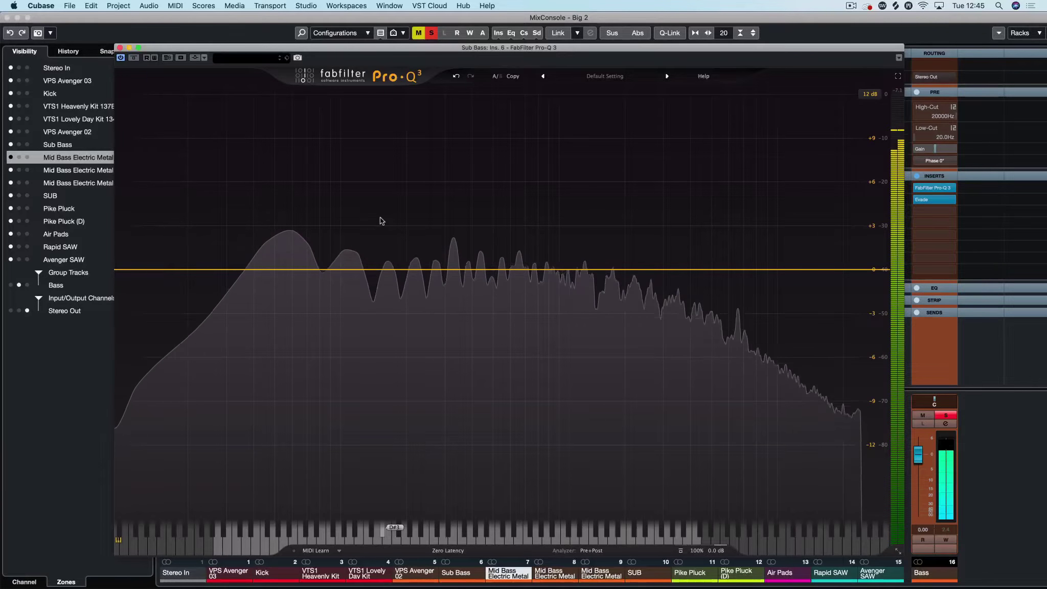
Step: Mute the neighbouring mixer channel so the Sub Bass plays alone, then put the Pro-Q 3 window back
{"action": "left_click_drag", "start_coordinate": [234, 49], "coordinate": [460, 56]}
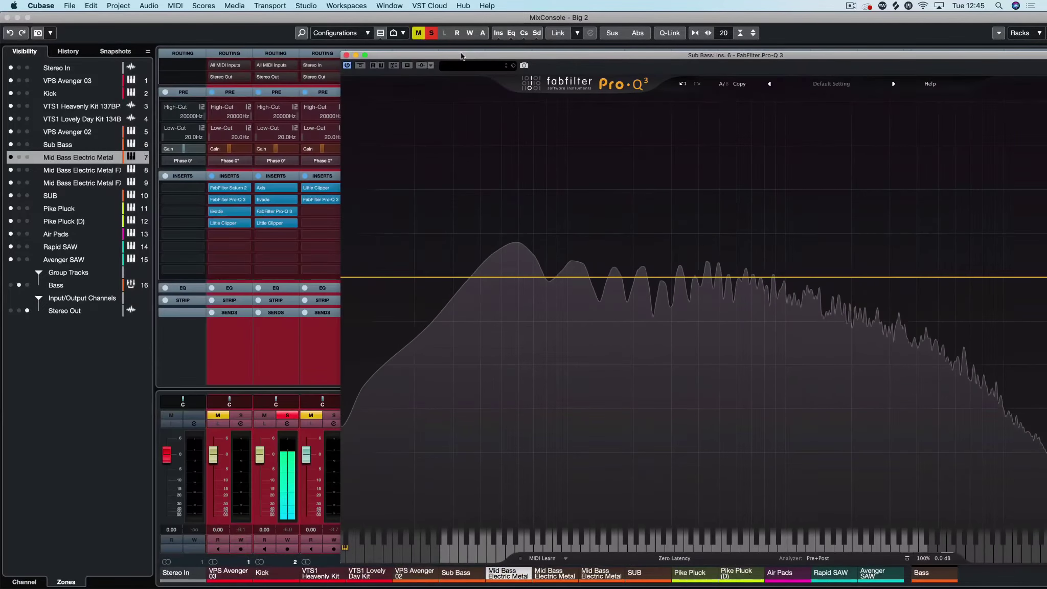
{"action": "left_click", "coordinate": [295, 418]}
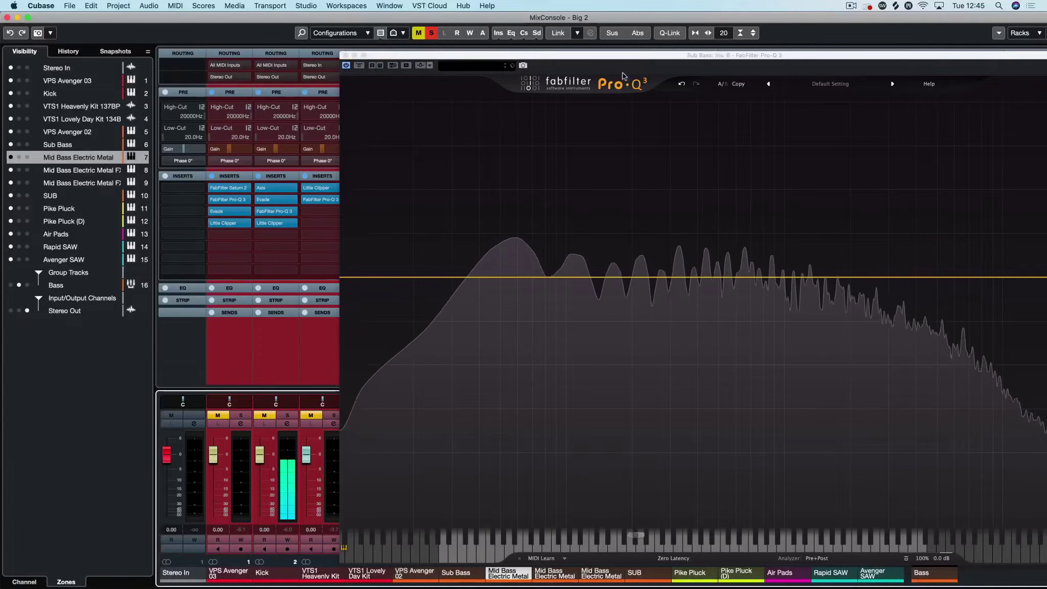
{"action": "left_click_drag", "start_coordinate": [624, 57], "coordinate": [392, 49]}
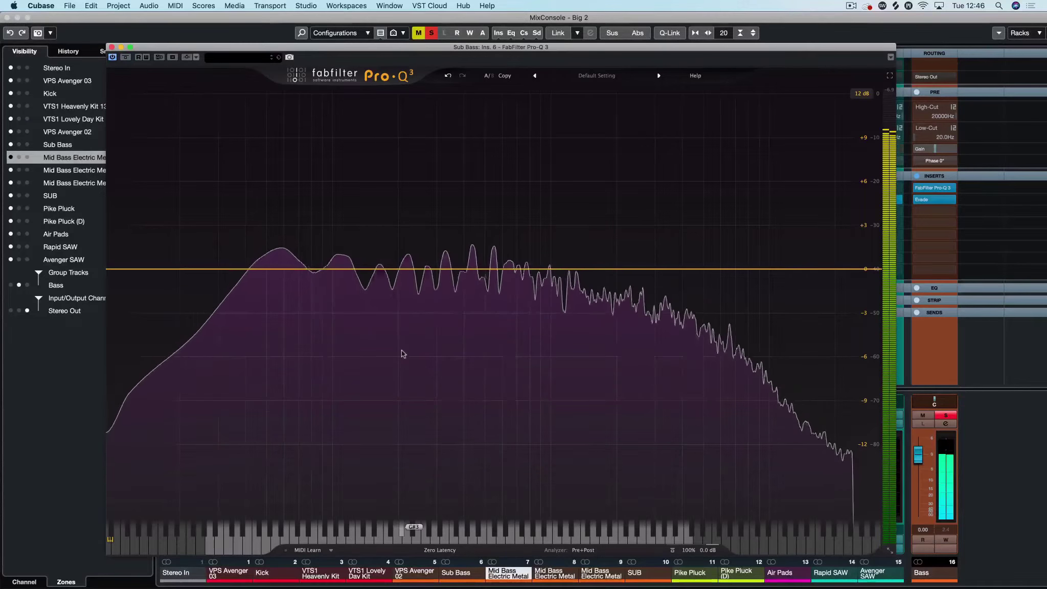
Step: Add a narrow bell near 107 Hz, boost it past +10 dB, and widen the graph range to 30 dB
{"action": "left_click", "coordinate": [339, 268]}
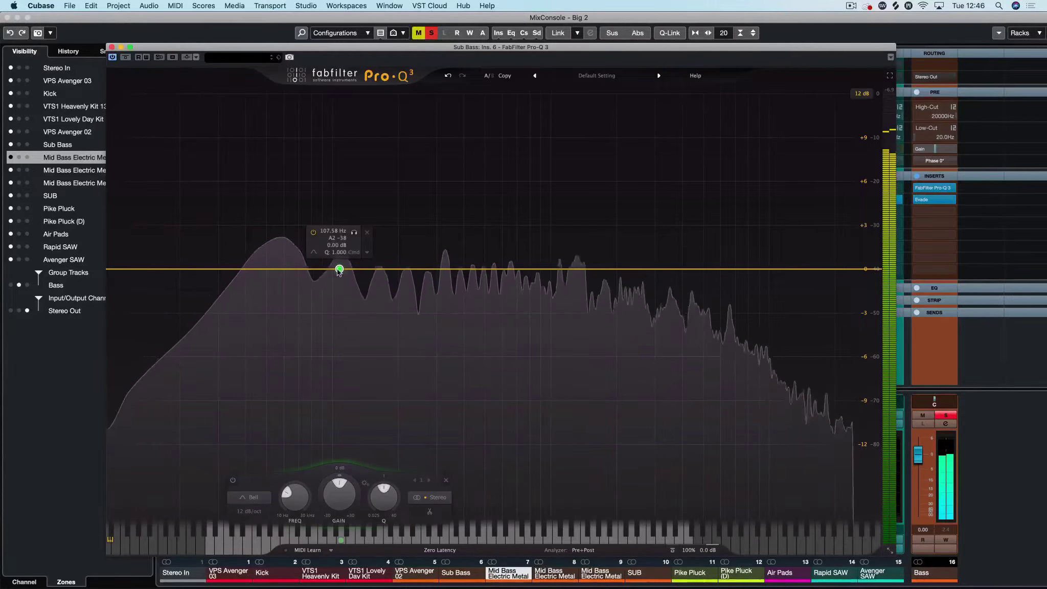
{"action": "left_click_drag", "start_coordinate": [339, 269], "coordinate": [342, 198]}
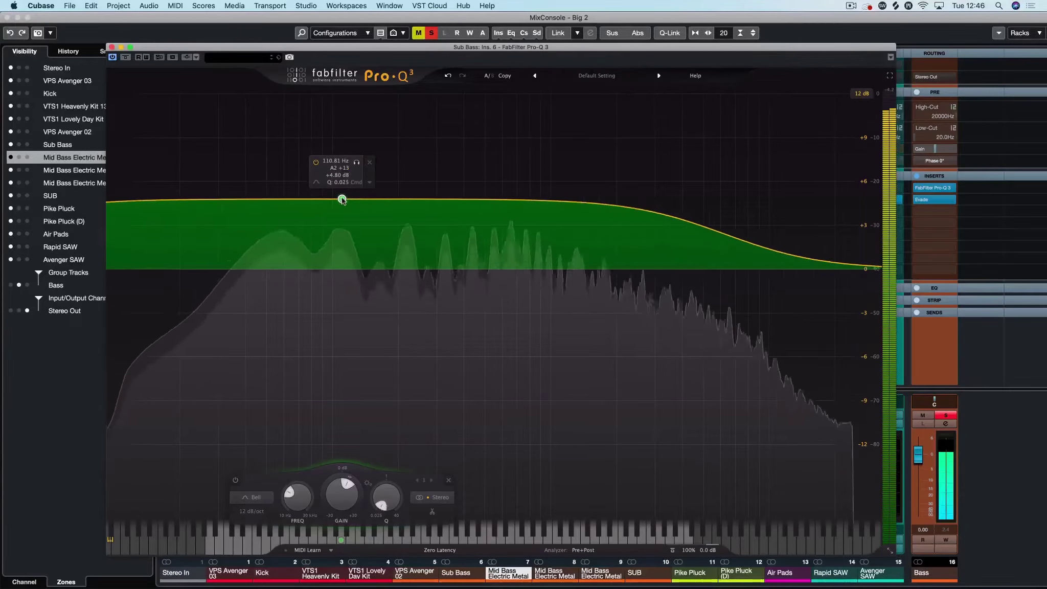
{"action": "scroll", "coordinate": [342, 199], "scroll_direction": "up", "scroll_amount": 15}
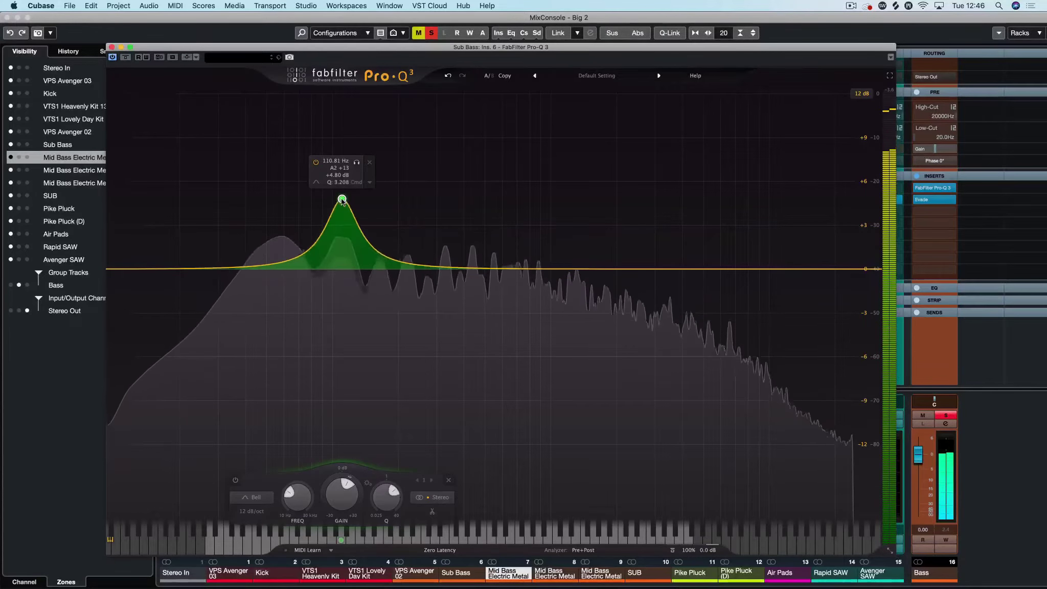
{"action": "left_click_drag", "start_coordinate": [342, 199], "coordinate": [340, 115]}
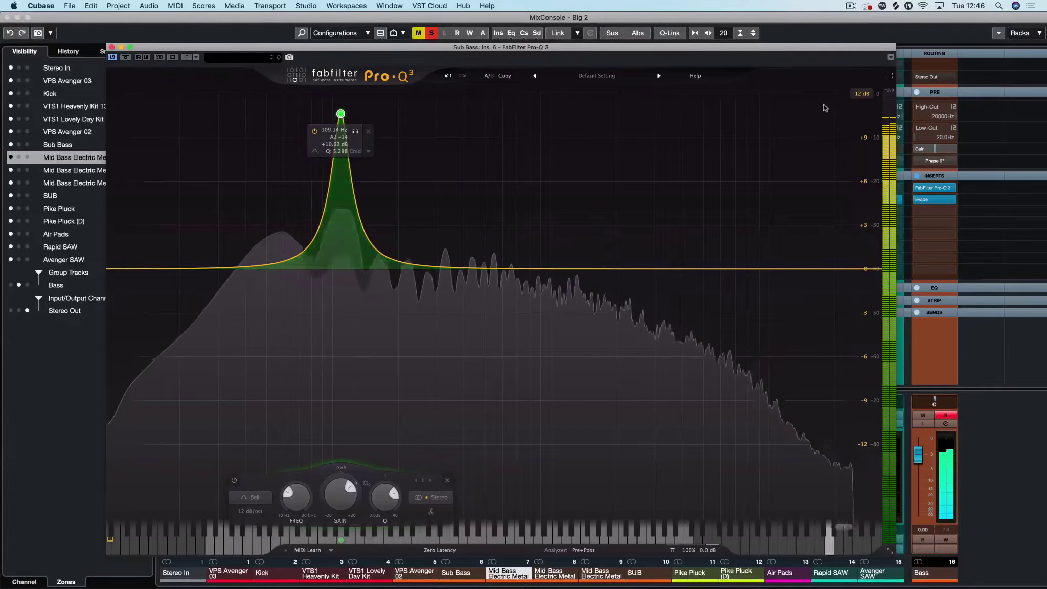
{"action": "left_click", "coordinate": [861, 93]}
{"action": "left_click", "coordinate": [863, 135]}
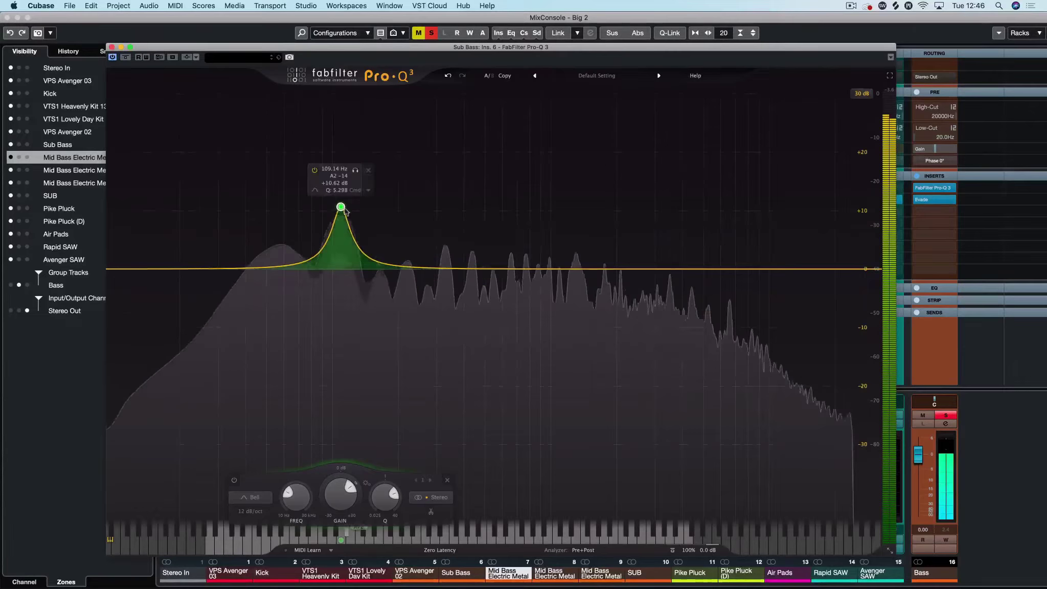
{"action": "left_click_drag", "start_coordinate": [341, 207], "coordinate": [341, 234]}
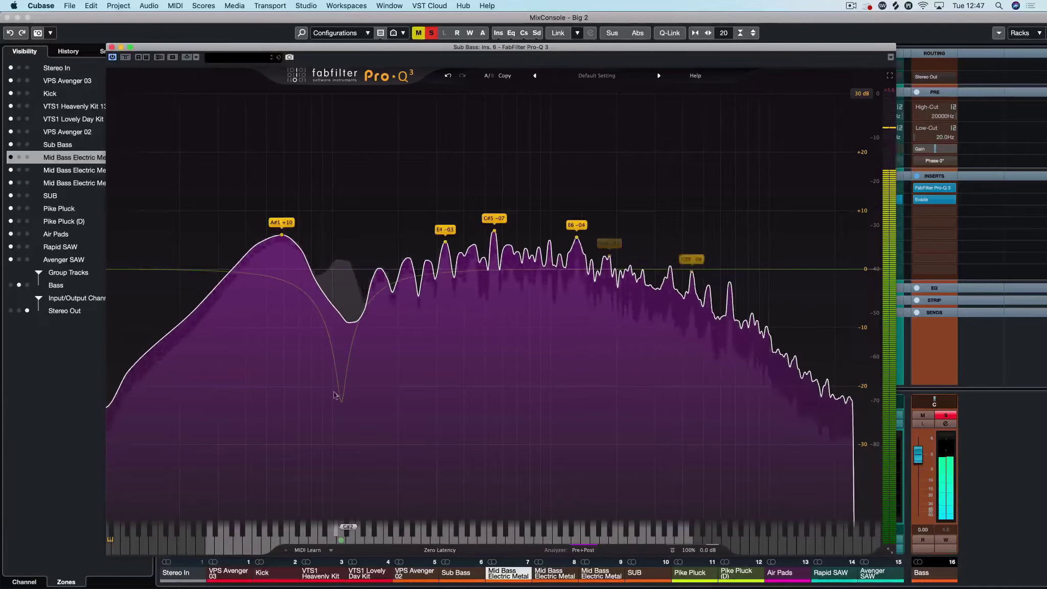
Step: Bypass the notch, move it to about 1429 Hz, and re-enable it as a −15 dB cut
{"action": "mouse_move", "coordinate": [341, 401]}
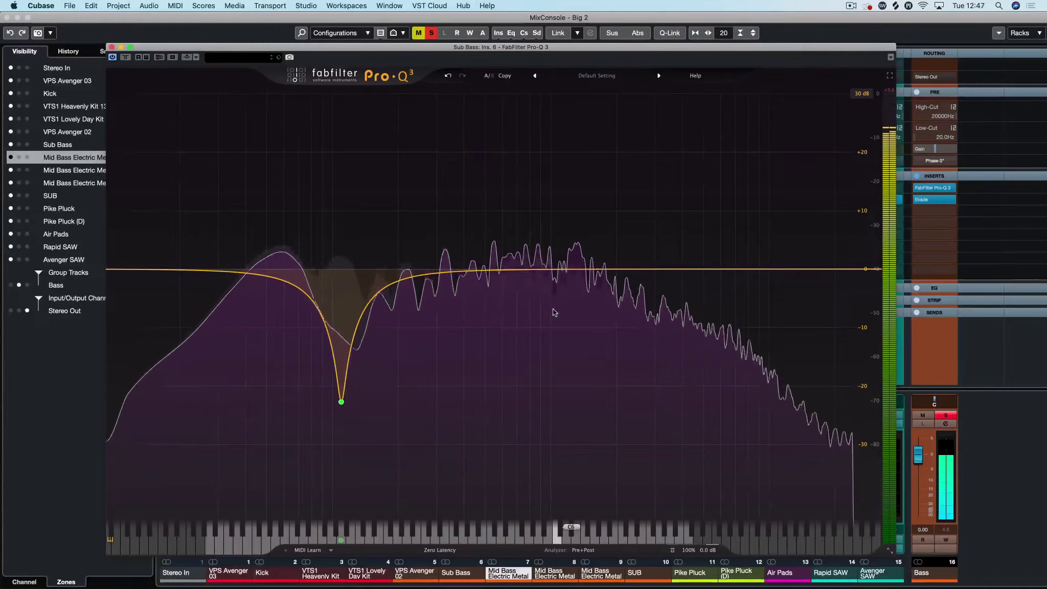
{"action": "left_click_drag", "start_coordinate": [553, 309], "coordinate": [335, 394]}
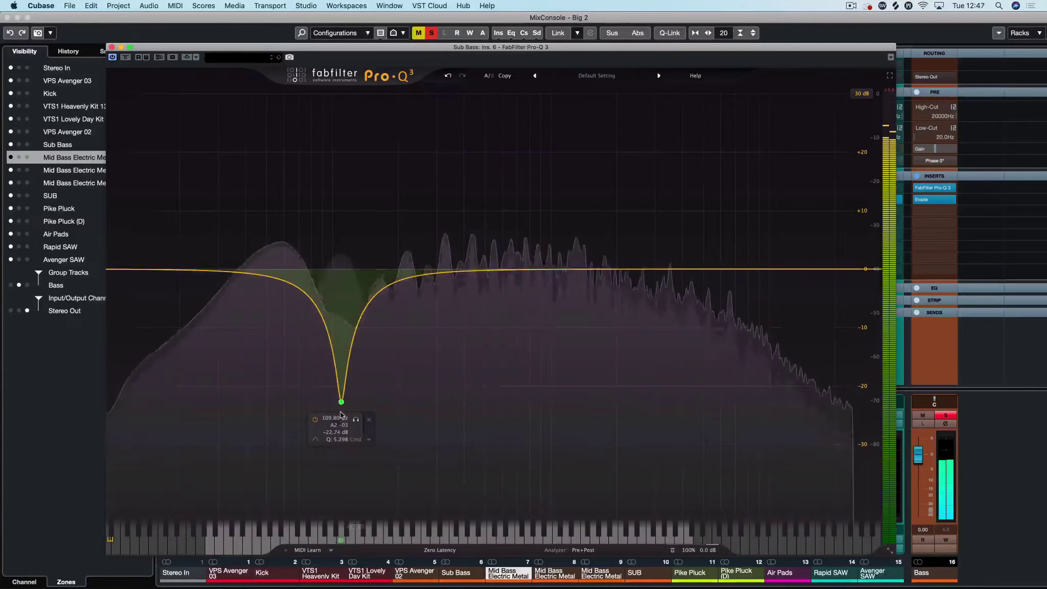
{"action": "left_click", "coordinate": [315, 420]}
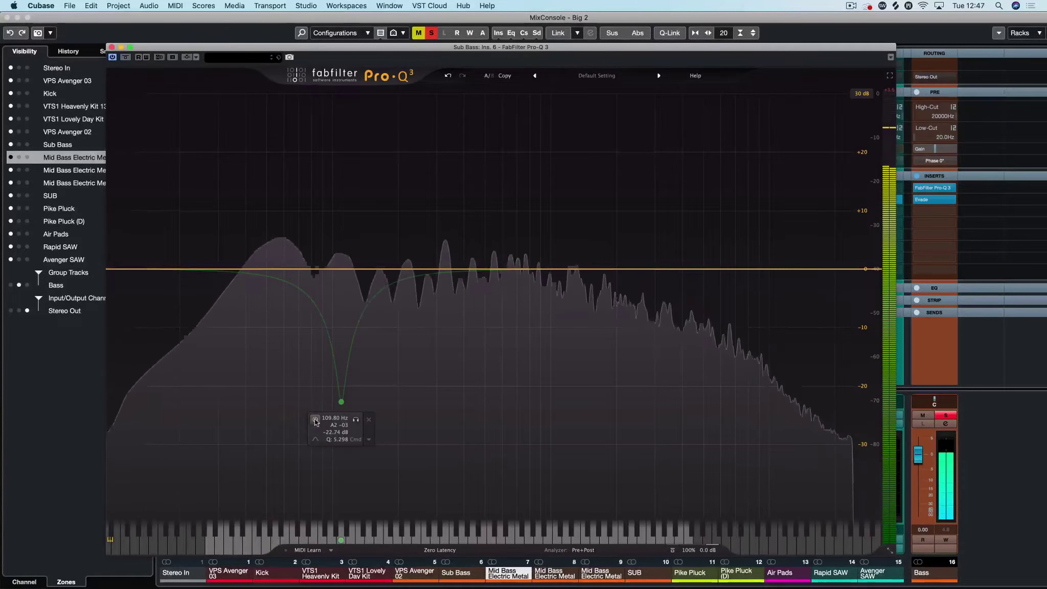
{"action": "left_click_drag", "start_coordinate": [341, 402], "coordinate": [585, 358]}
{"action": "double_click", "coordinate": [578, 303]}
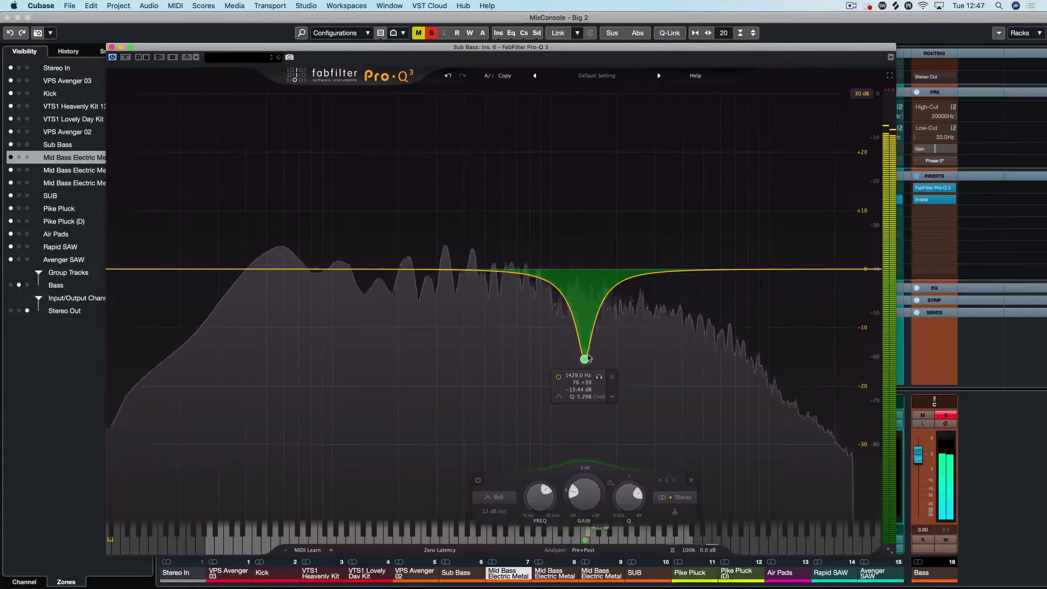
Step: Sweep the notch down through 1.2 kHz, 660 Hz and 264 Hz to about 231 Hz, with band solo off
{"action": "left_click_drag", "start_coordinate": [585, 360], "coordinate": [522, 365]}
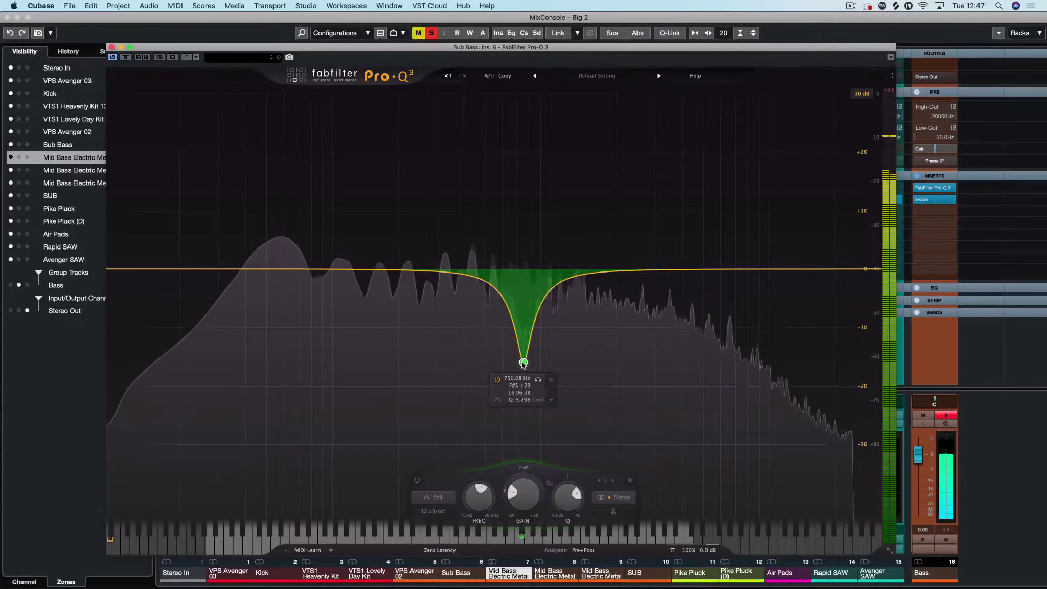
{"action": "left_click_drag", "start_coordinate": [523, 363], "coordinate": [470, 366]}
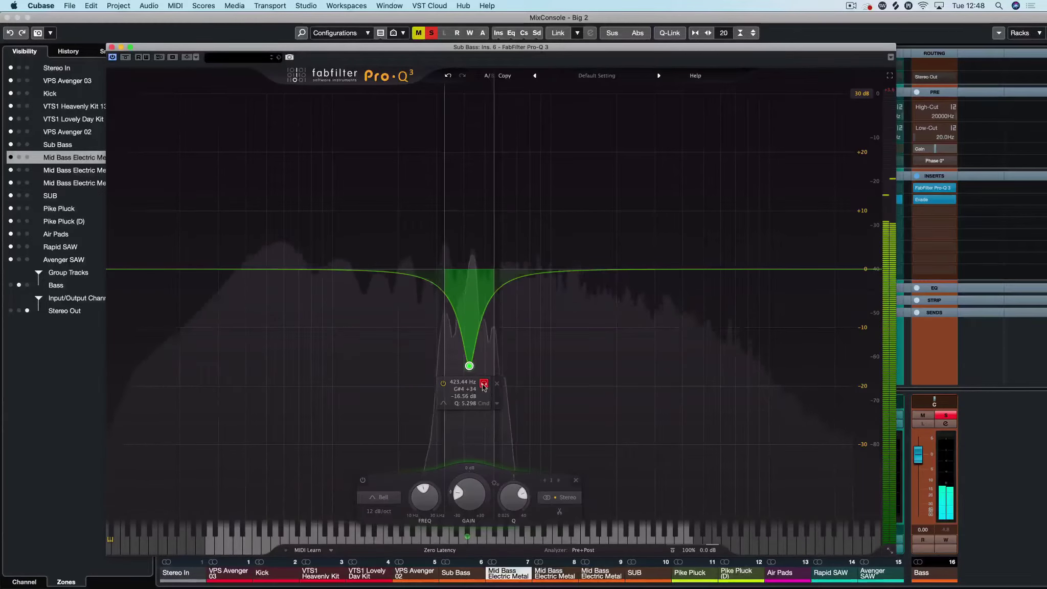
{"action": "left_click", "coordinate": [483, 384]}
{"action": "left_click_drag", "start_coordinate": [470, 366], "coordinate": [411, 366]}
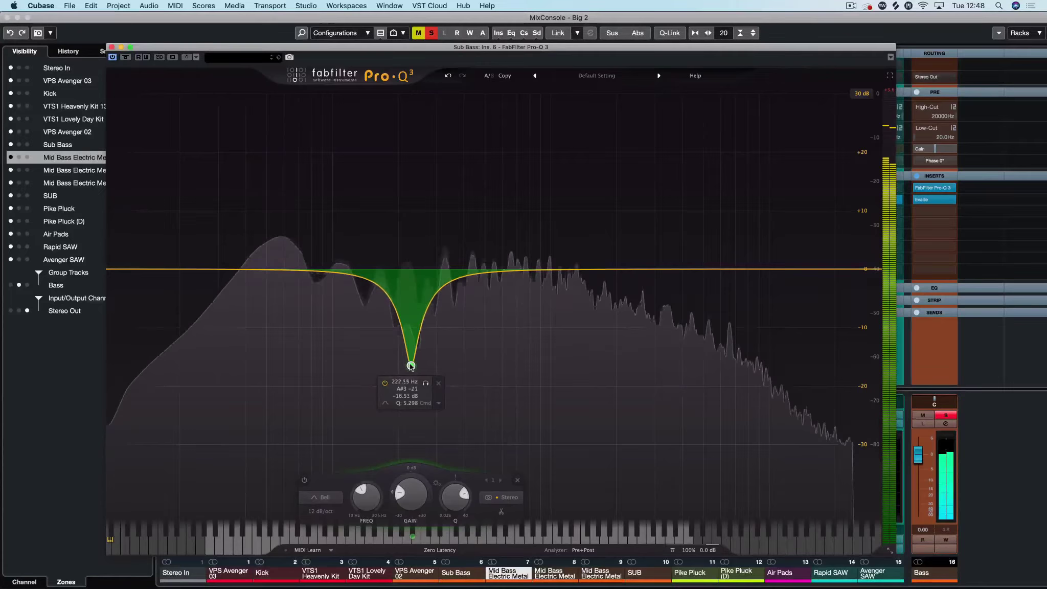
{"action": "left_click_drag", "start_coordinate": [410, 366], "coordinate": [411, 366]}
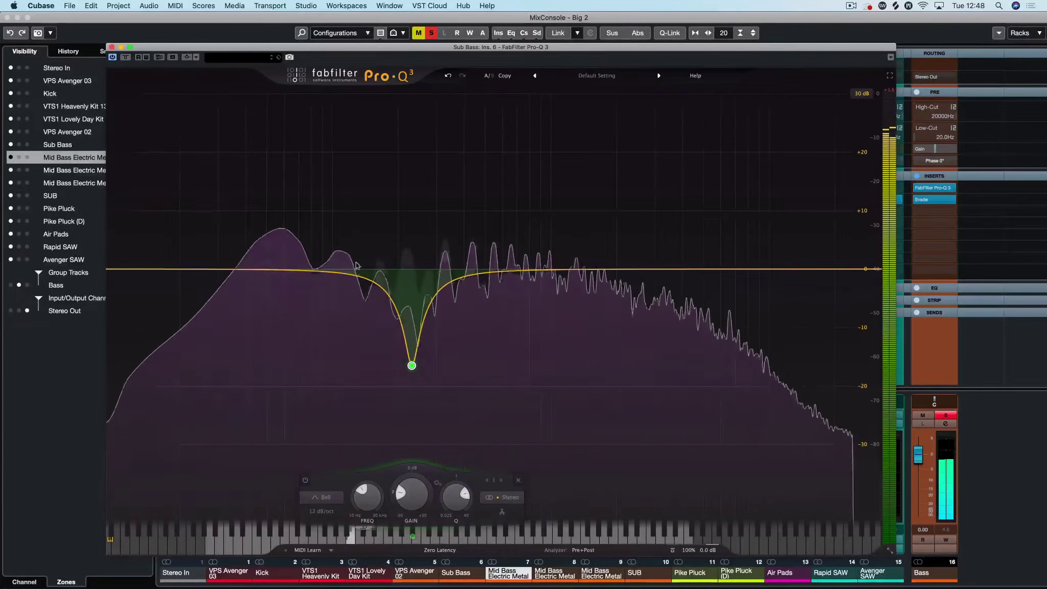
Step: Re-enable the notch and slide it down to about 110 Hz
{"action": "left_click_drag", "start_coordinate": [409, 352], "coordinate": [409, 351]}
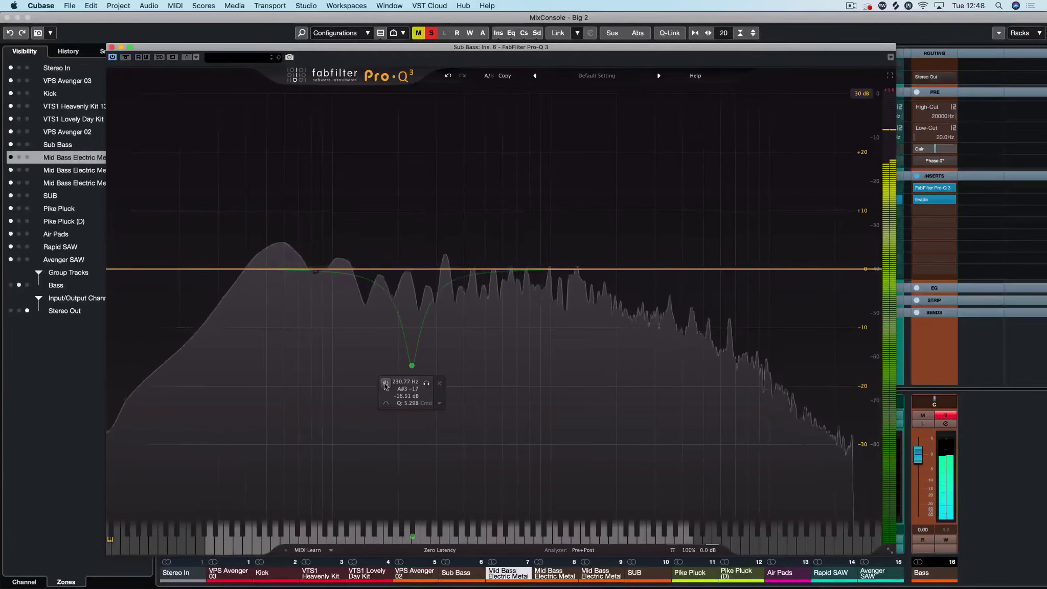
{"action": "left_click", "coordinate": [385, 383]}
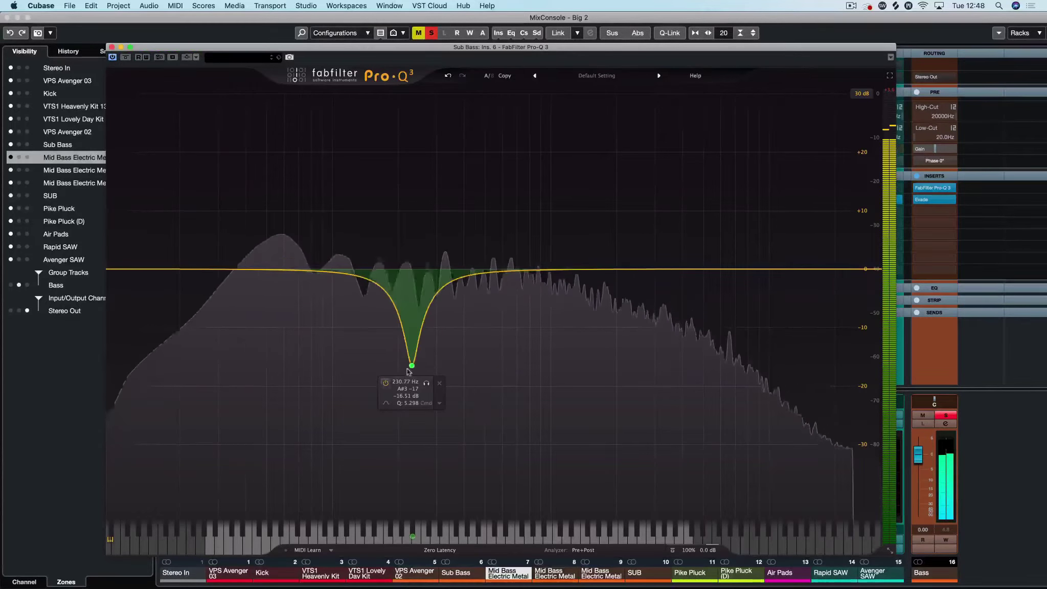
{"action": "left_click_drag", "start_coordinate": [412, 366], "coordinate": [341, 366]}
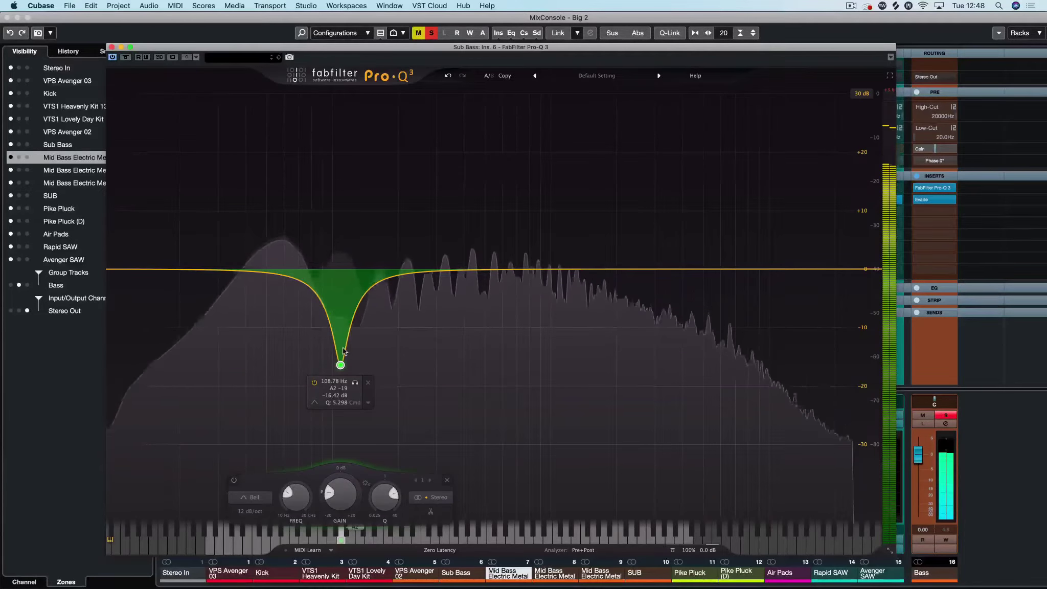
Step: Compare the 109 Hz cut bypassed and active, then raise its gain to nearly 0 dB
{"action": "left_click", "coordinate": [314, 383]}
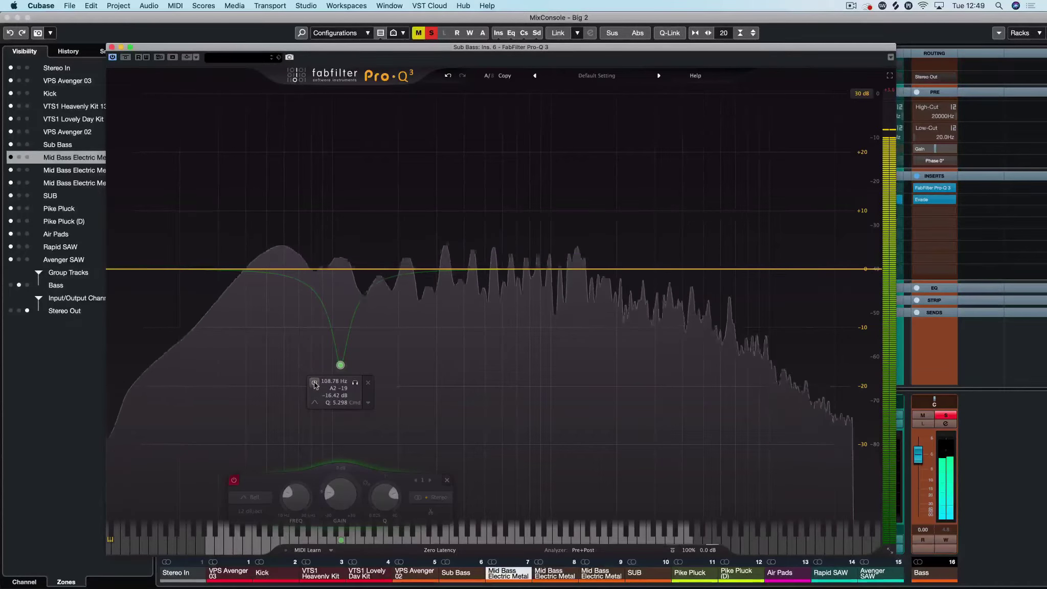
{"action": "left_click", "coordinate": [315, 383]}
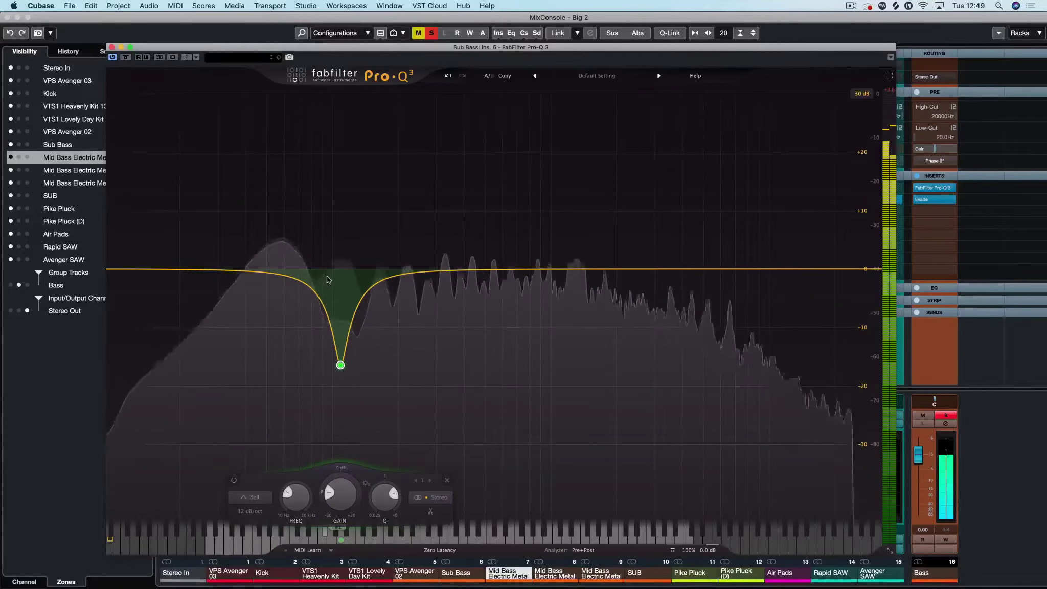
{"action": "mouse_move", "coordinate": [326, 307]}
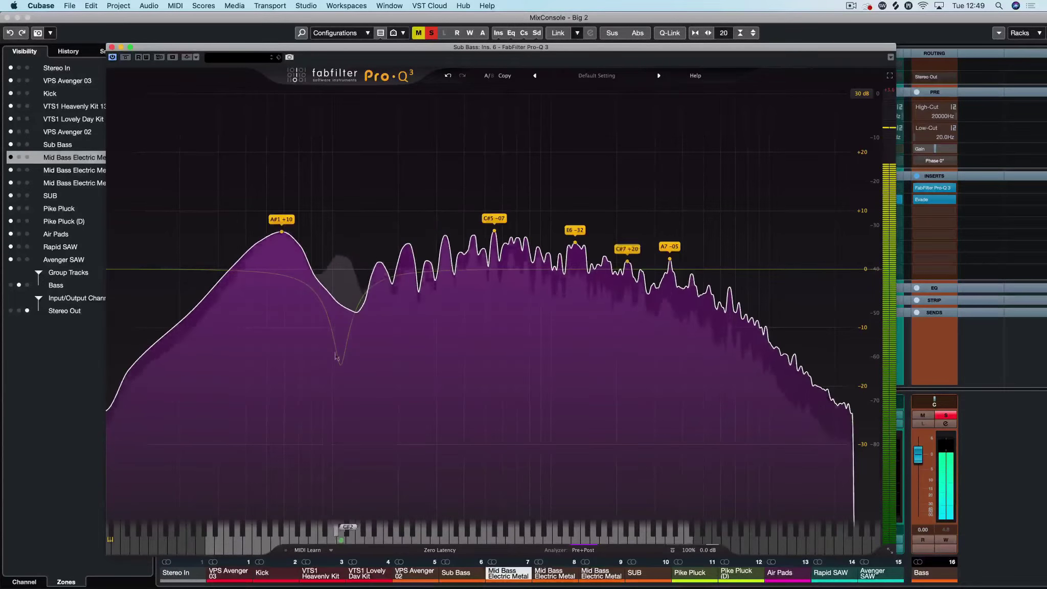
{"action": "mouse_move", "coordinate": [341, 364]}
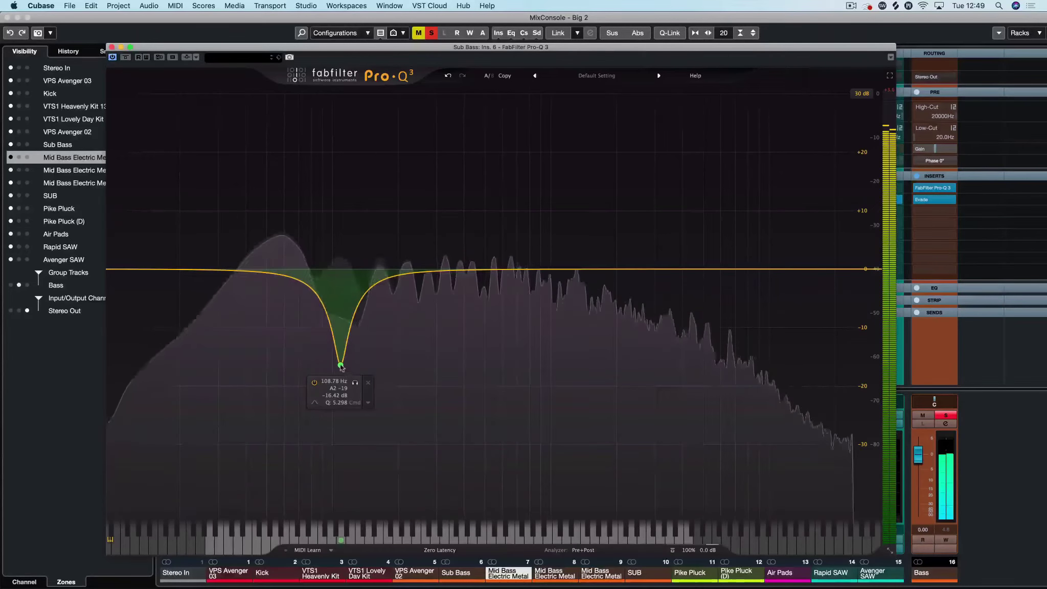
{"action": "scroll", "coordinate": [339, 479], "scroll_direction": "up", "scroll_amount": 8}
{"action": "left_click_drag", "start_coordinate": [338, 479], "coordinate": [346, 429]}
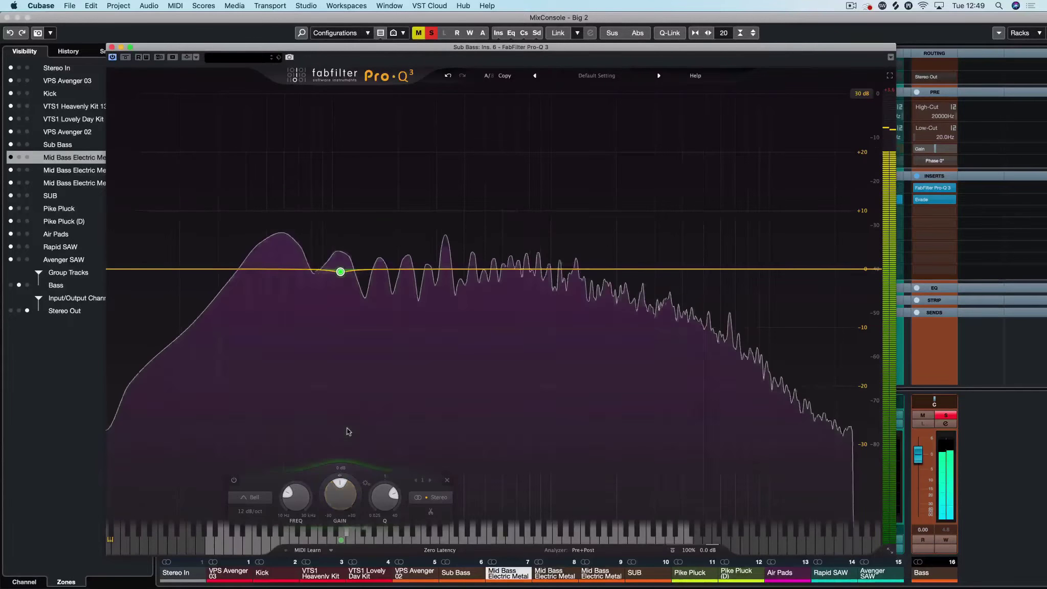
Step: Set the display range to 3 dB and settle the 108.78 Hz band at about −2 dB
{"action": "mouse_move", "coordinate": [340, 272]}
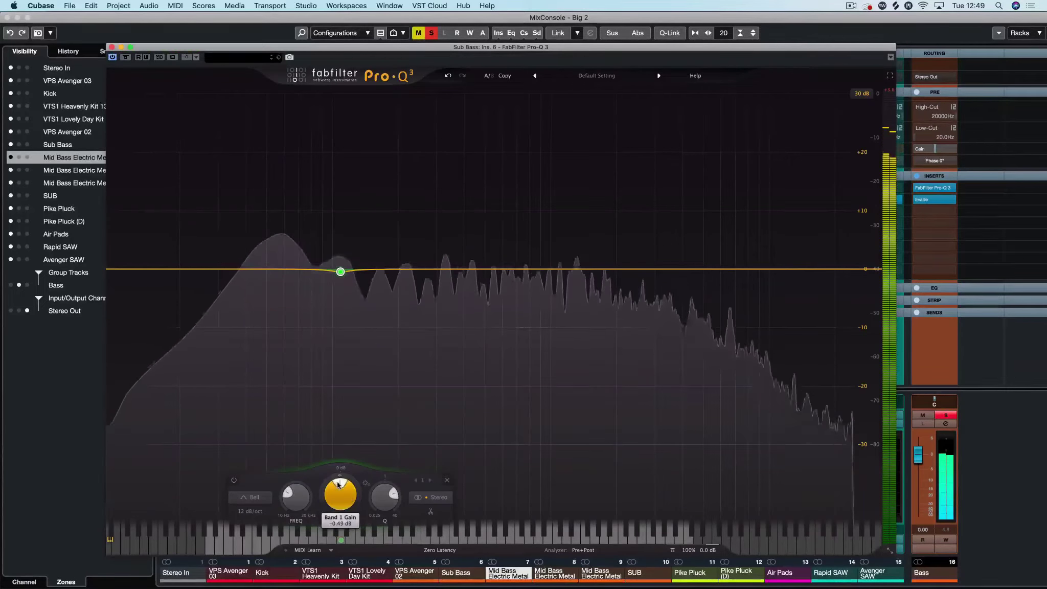
{"action": "scroll", "coordinate": [338, 493], "scroll_direction": "down", "scroll_amount": 5}
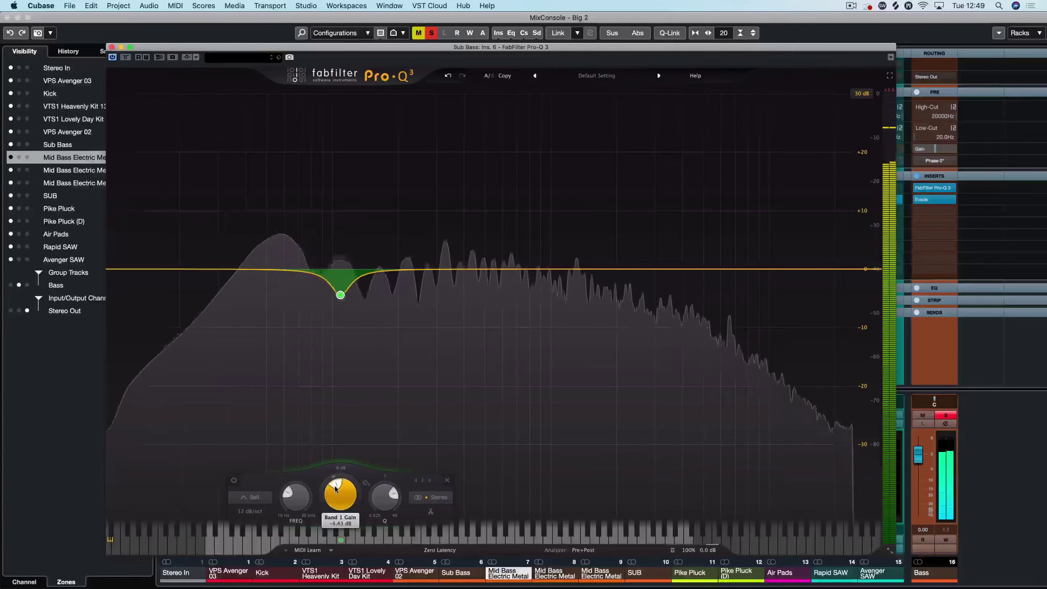
{"action": "left_click", "coordinate": [861, 93]}
{"action": "left_click", "coordinate": [863, 106]}
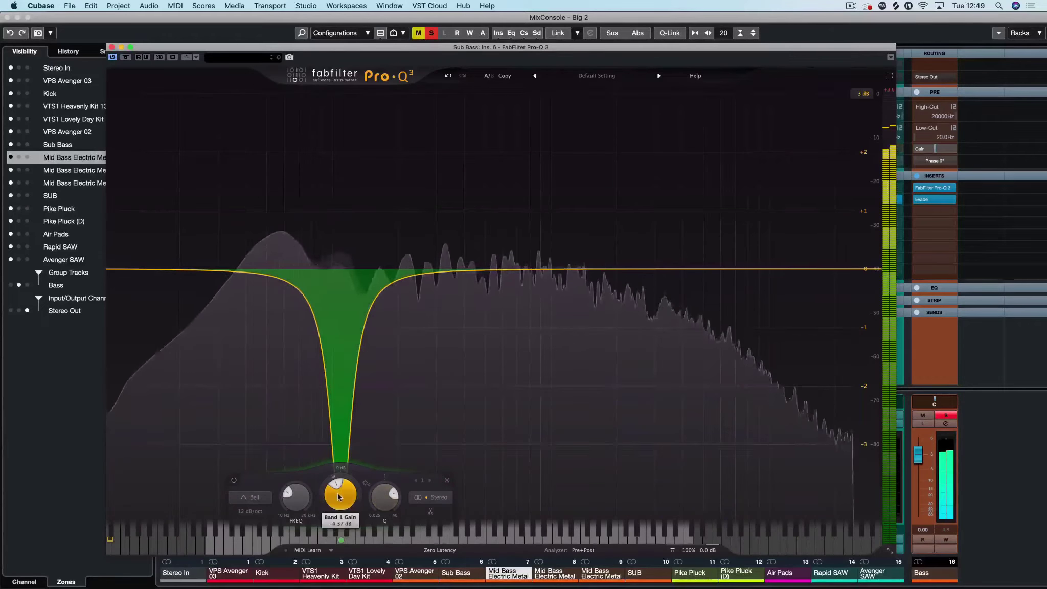
{"action": "left_click_drag", "start_coordinate": [340, 495], "coordinate": [358, 306]}
{"action": "left_click", "coordinate": [355, 346]}
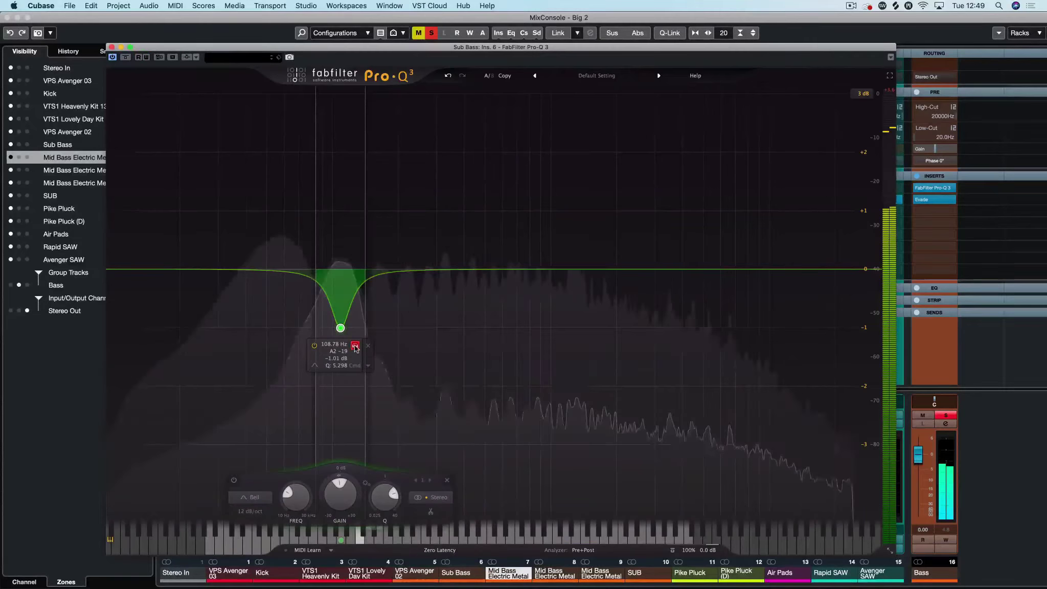
{"action": "left_click", "coordinate": [354, 346]}
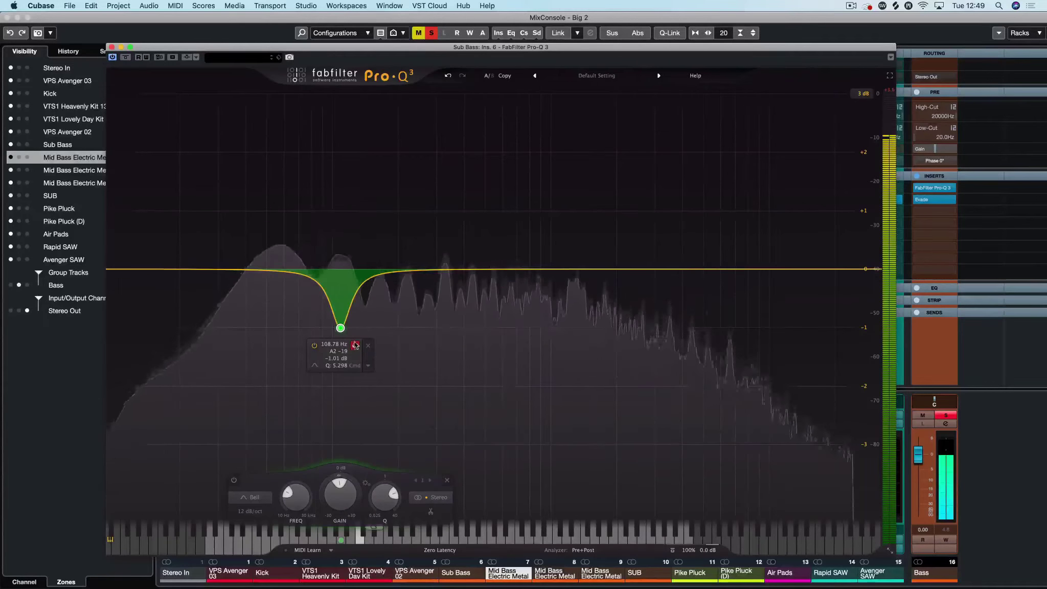
{"action": "left_click", "coordinate": [314, 347]}
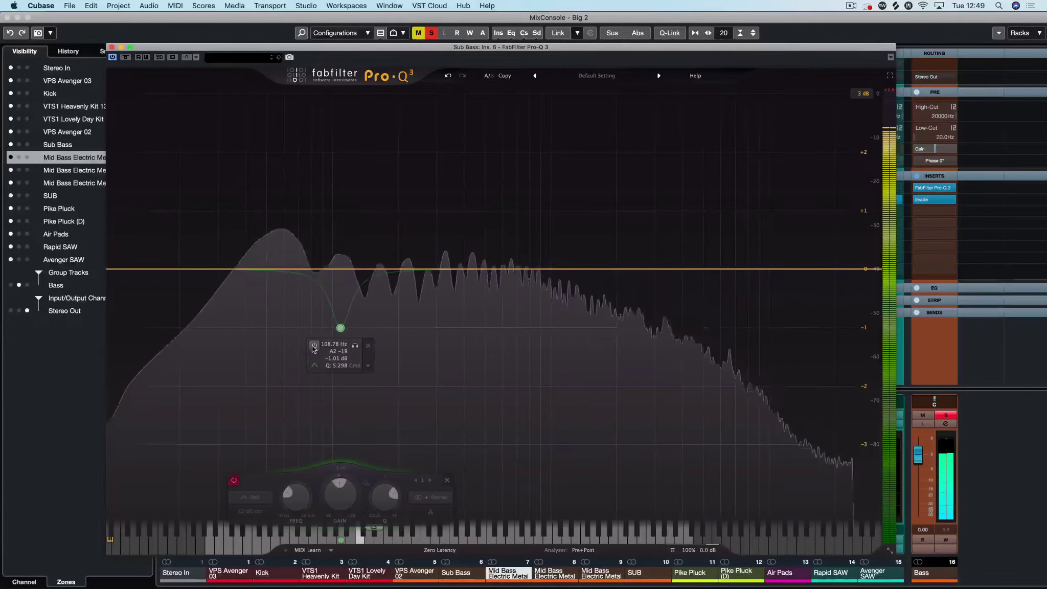
{"action": "left_click", "coordinate": [313, 348]}
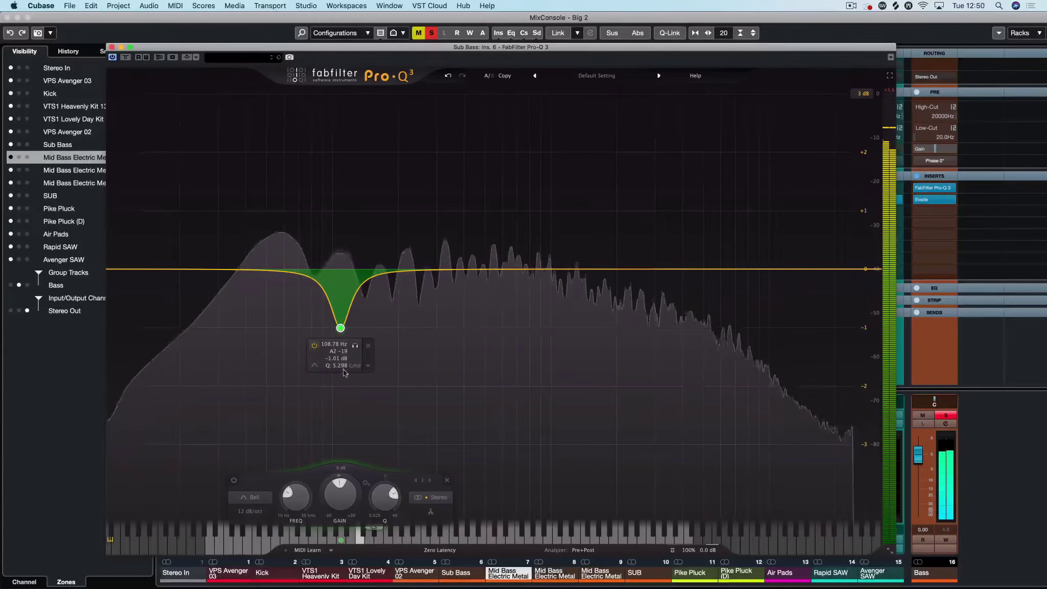
Step: Sweep band 1's gain, settle it at a −0.27 dB dip near 110.63 Hz, and stop soloing it
{"action": "scroll", "coordinate": [344, 489], "scroll_direction": "up", "scroll_amount": 1}
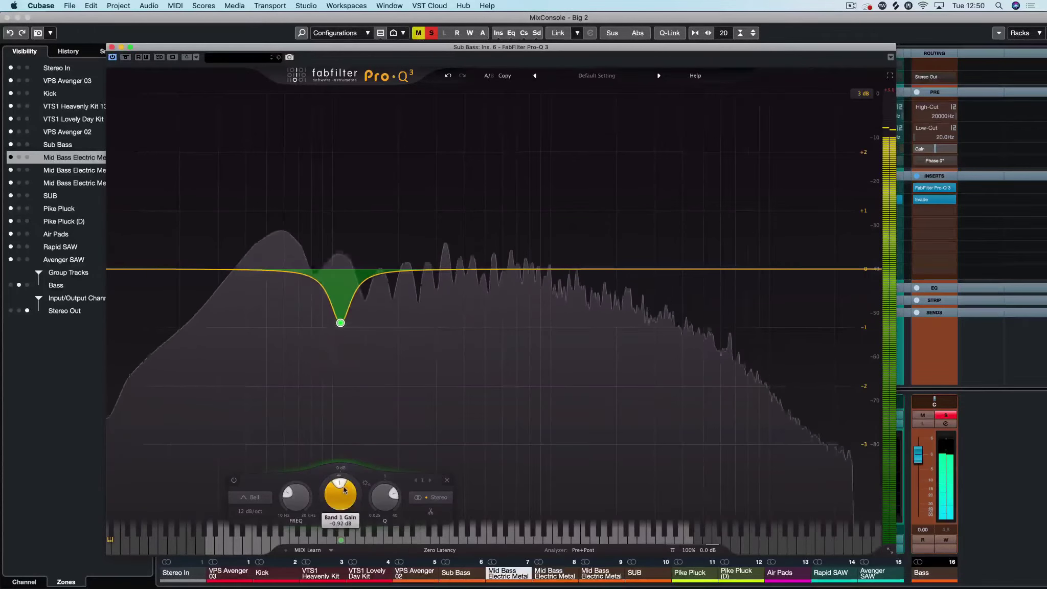
{"action": "mouse_move", "coordinate": [344, 489]}
{"action": "left_mouse_down"}
{"action": "mouse_move", "coordinate": [344, 504]}
{"action": "mouse_move", "coordinate": [344, 460]}
{"action": "mouse_move", "coordinate": [345, 494]}
{"action": "mouse_move", "coordinate": [345, 484]}
{"action": "left_mouse_up"}
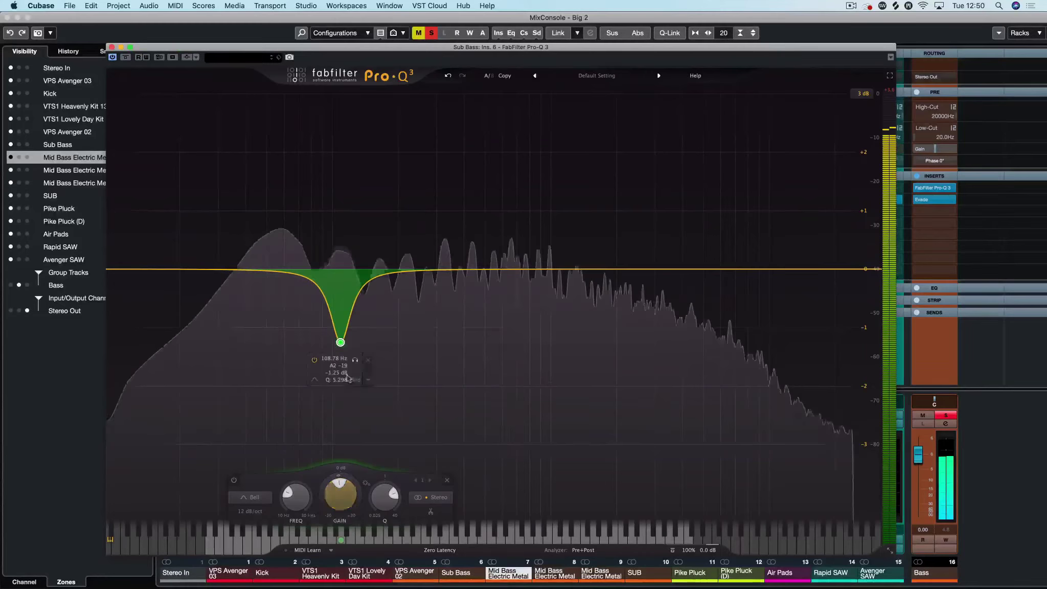
{"action": "left_click_drag", "start_coordinate": [341, 342], "coordinate": [342, 285]}
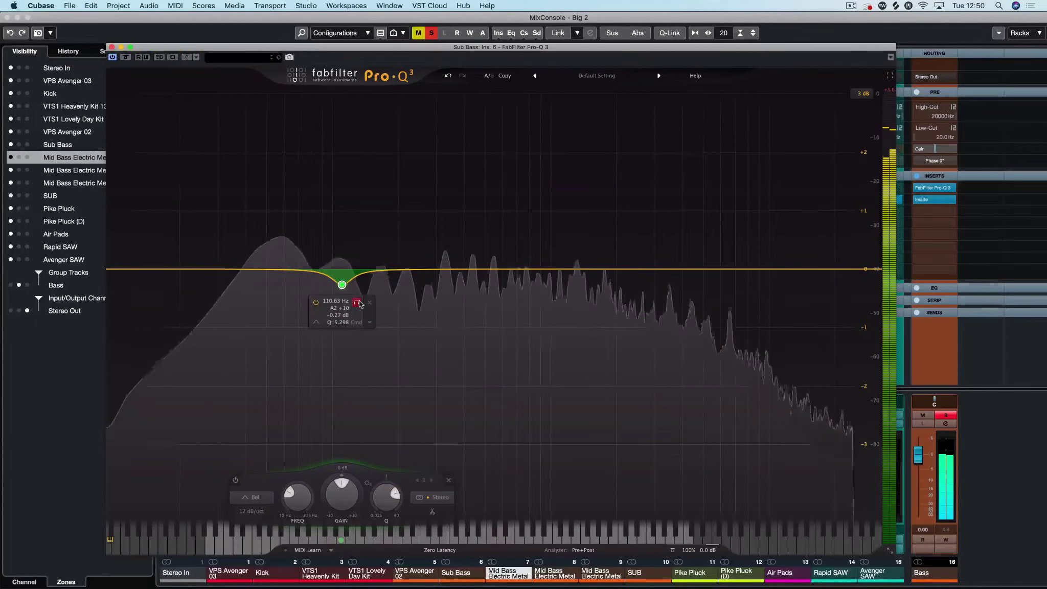
{"action": "left_click_drag", "start_coordinate": [360, 304], "coordinate": [360, 303]}
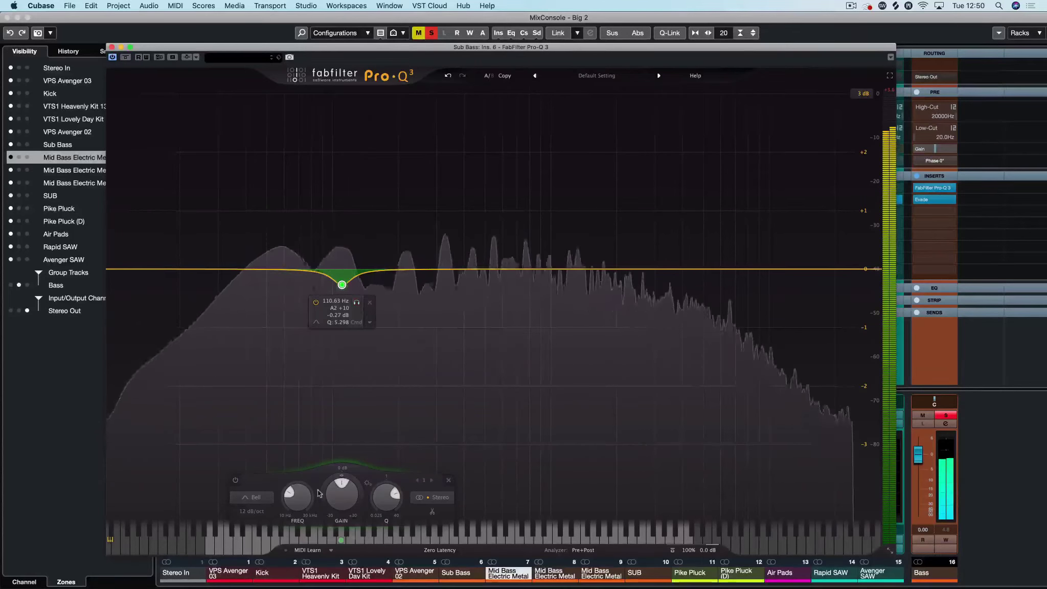
Step: Toggle band 1 bypass repeatedly to compare, leaving it active
{"action": "left_click", "coordinate": [315, 302]}
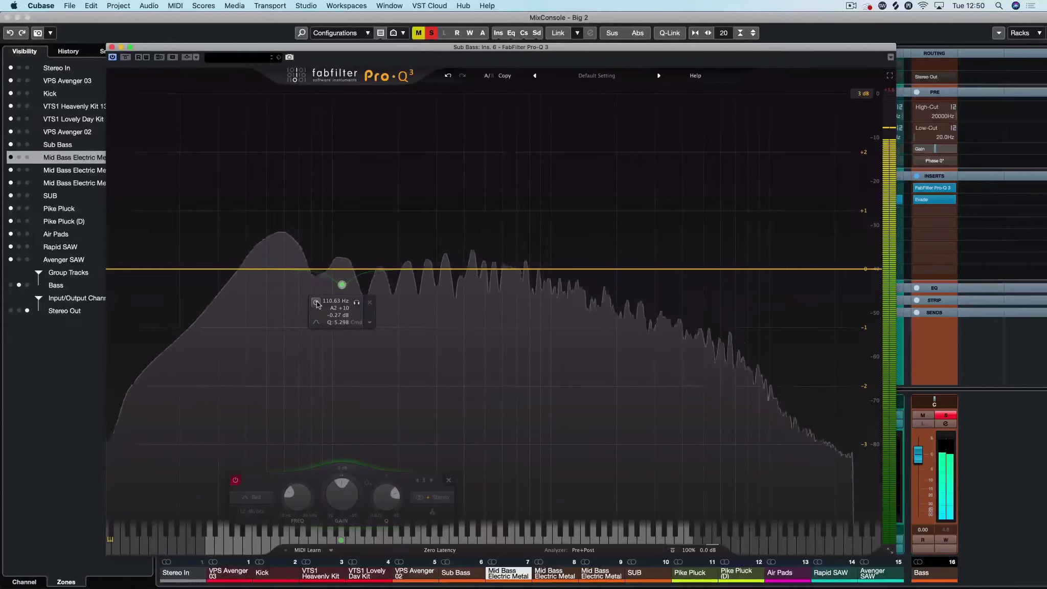
{"action": "left_click", "coordinate": [315, 302]}
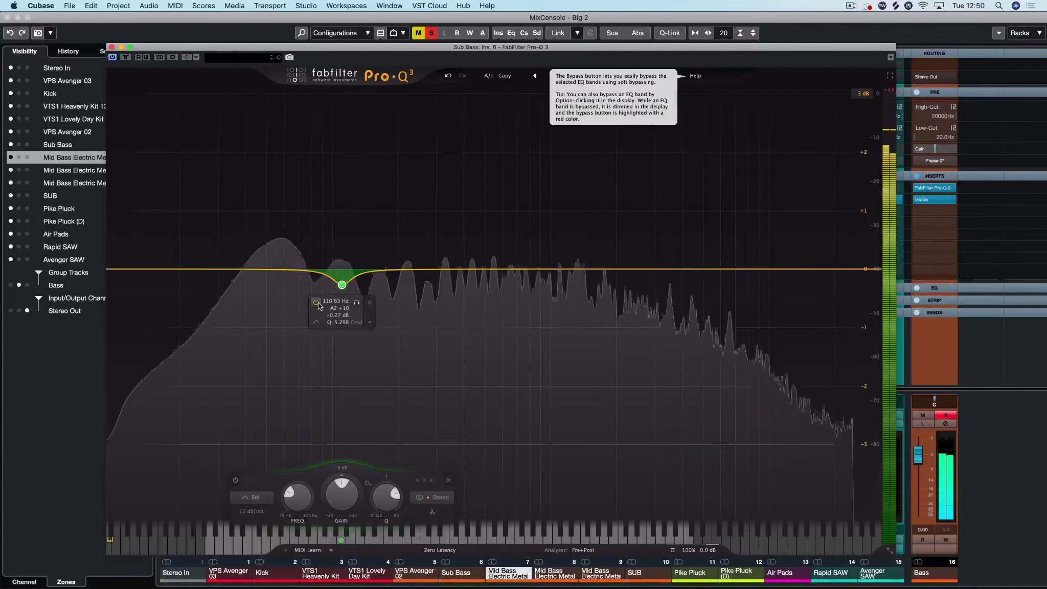
{"action": "left_click", "coordinate": [317, 303]}
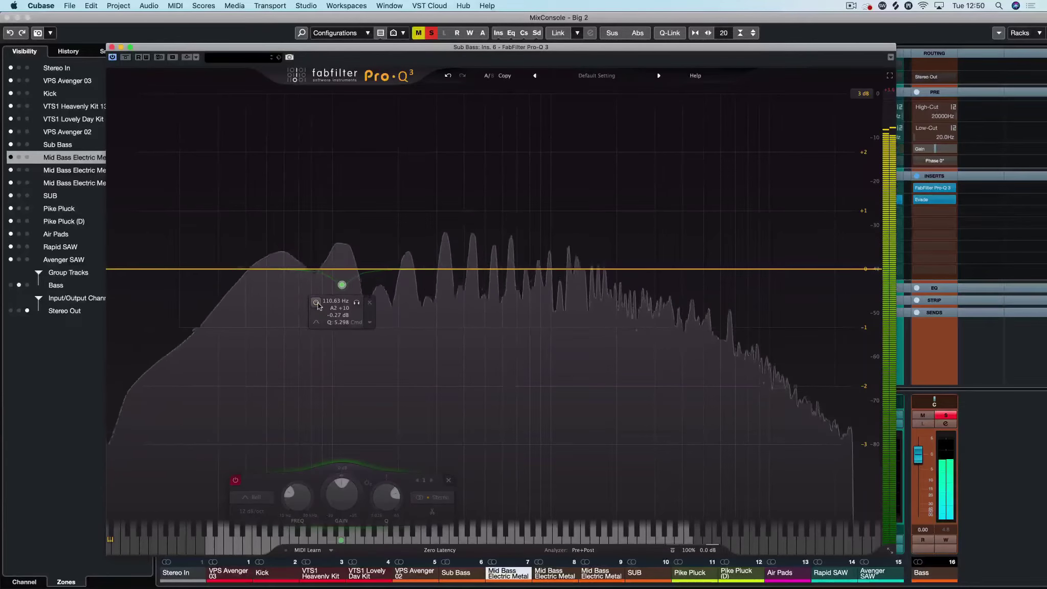
{"action": "left_click", "coordinate": [317, 303]}
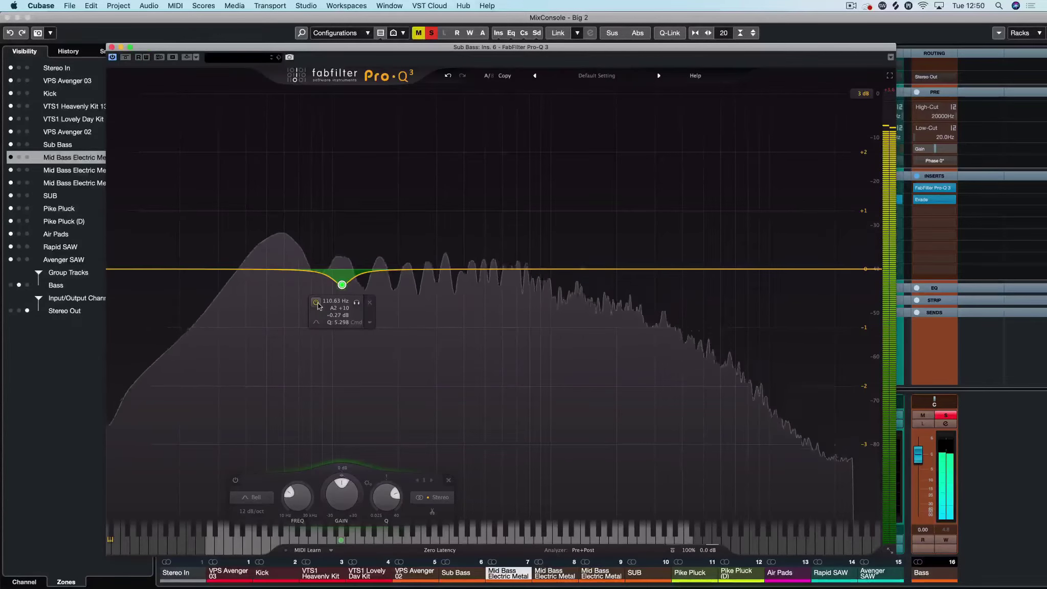
{"action": "left_click", "coordinate": [317, 303]}
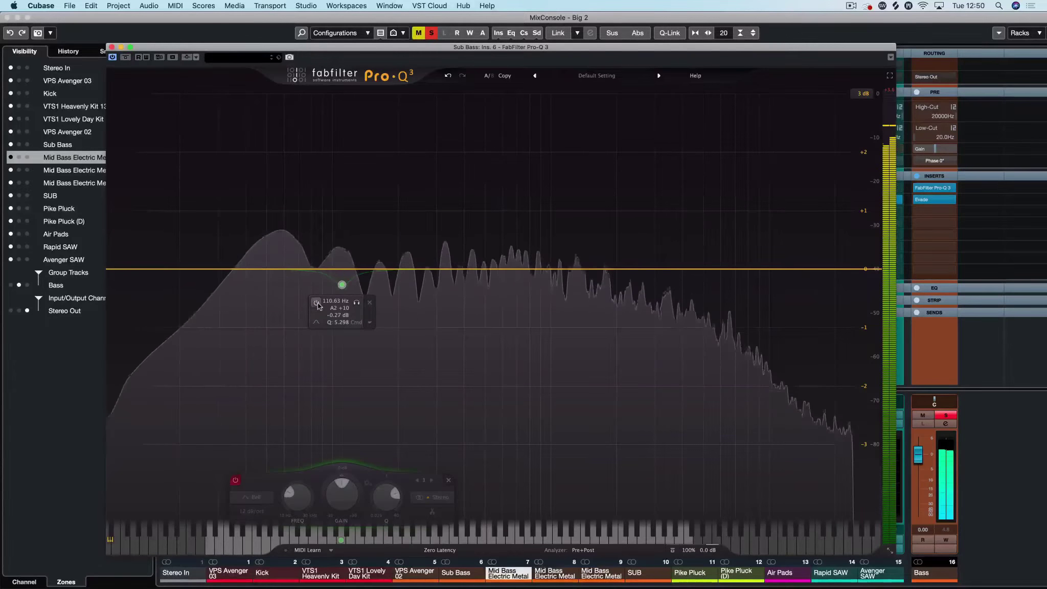
{"action": "left_click", "coordinate": [317, 303]}
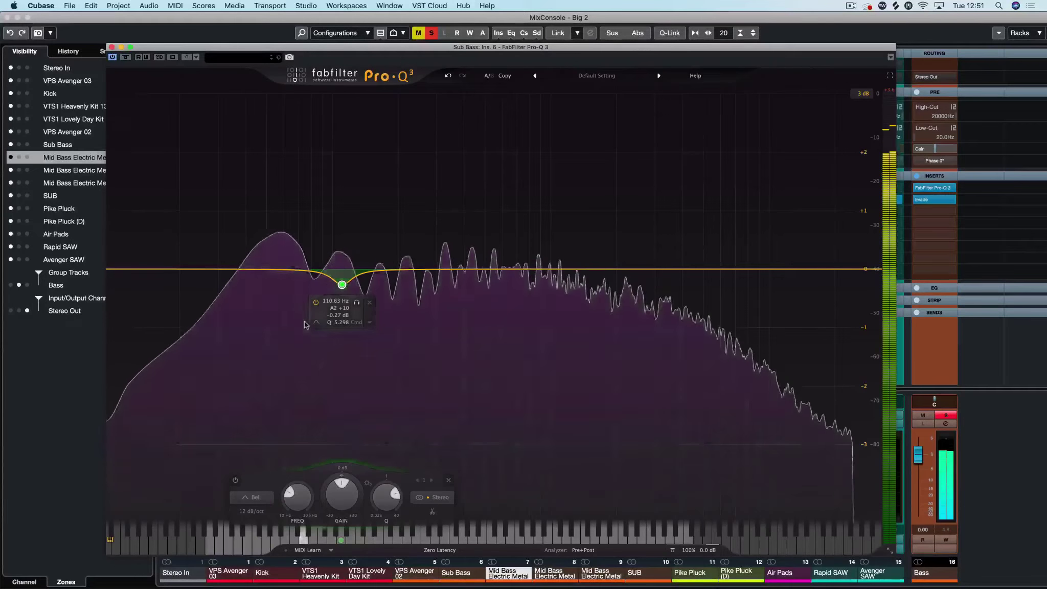
Step: Add a second bell cut near 56.33 Hz at about −3.5 dB with Q 2.53
{"action": "left_click", "coordinate": [274, 269]}
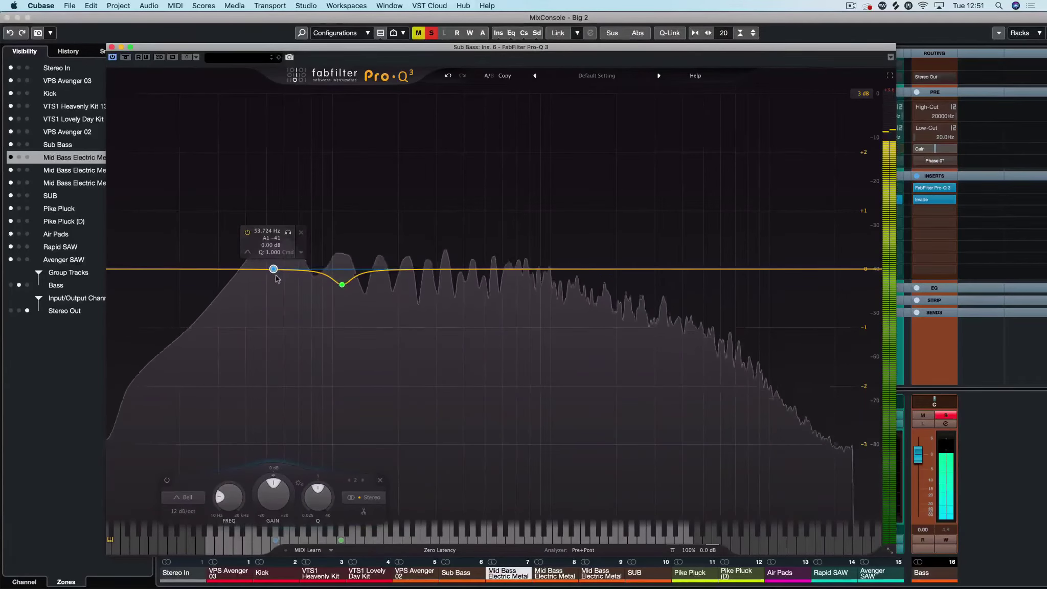
{"action": "left_click_drag", "start_coordinate": [273, 271], "coordinate": [278, 446]}
{"action": "scroll", "coordinate": [274, 282], "scroll_direction": "up", "scroll_amount": 5}
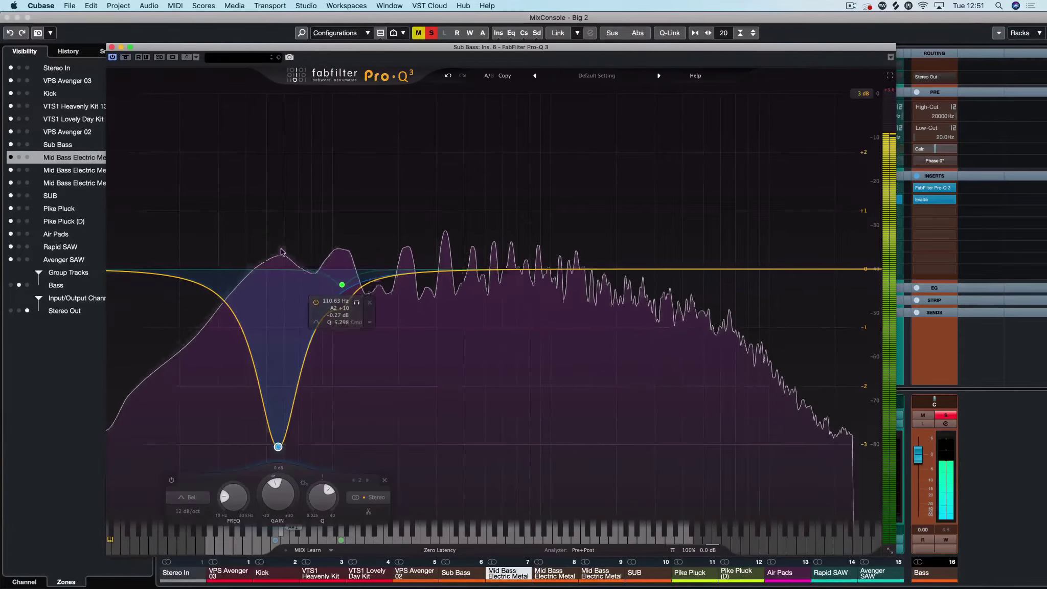
{"action": "left_click_drag", "start_coordinate": [280, 252], "coordinate": [282, 244]}
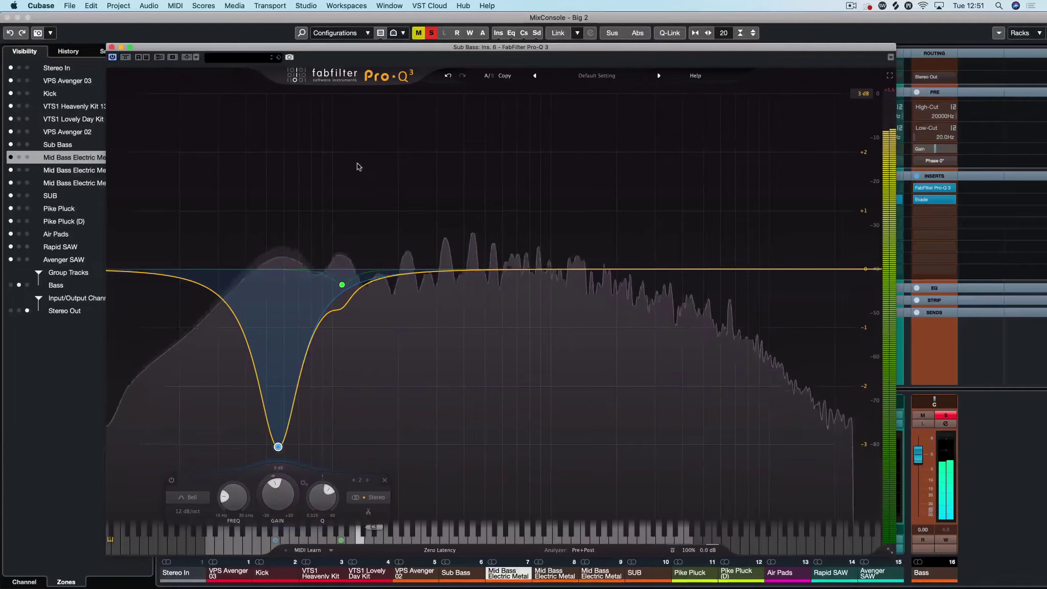
Step: Compare the 56 Hz cut on and off several times, then leave it bypassed
{"action": "mouse_move", "coordinate": [256, 414]}
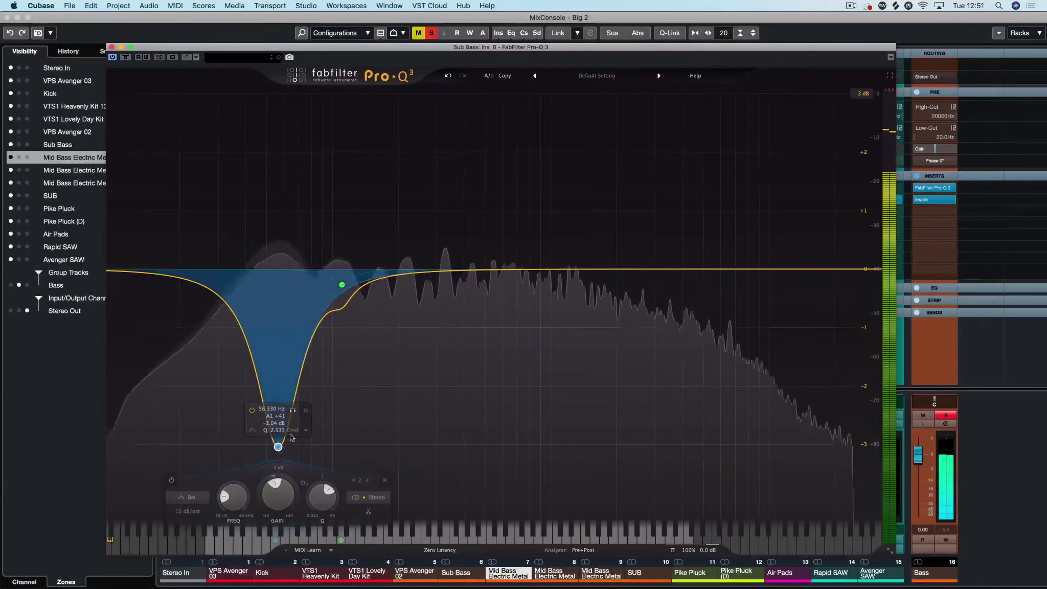
{"action": "left_click", "coordinate": [253, 410]}
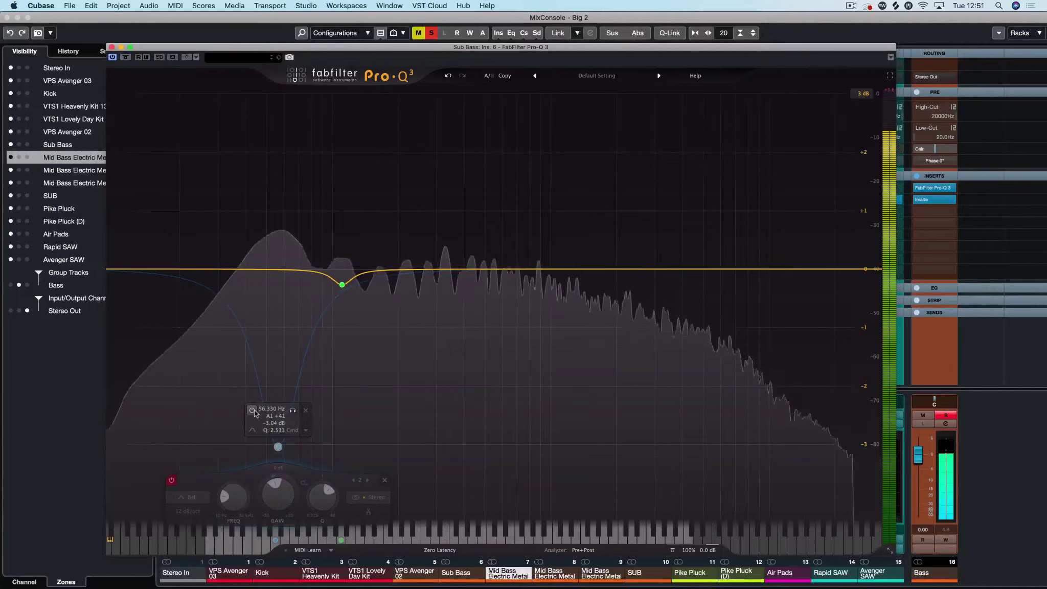
{"action": "left_click", "coordinate": [253, 410]}
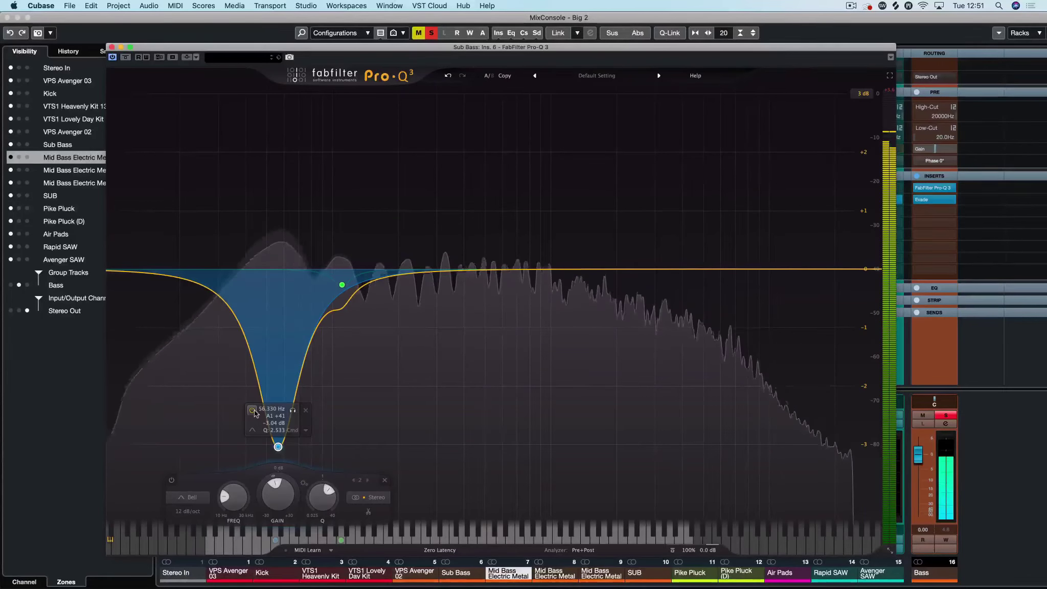
{"action": "left_click", "coordinate": [253, 410]}
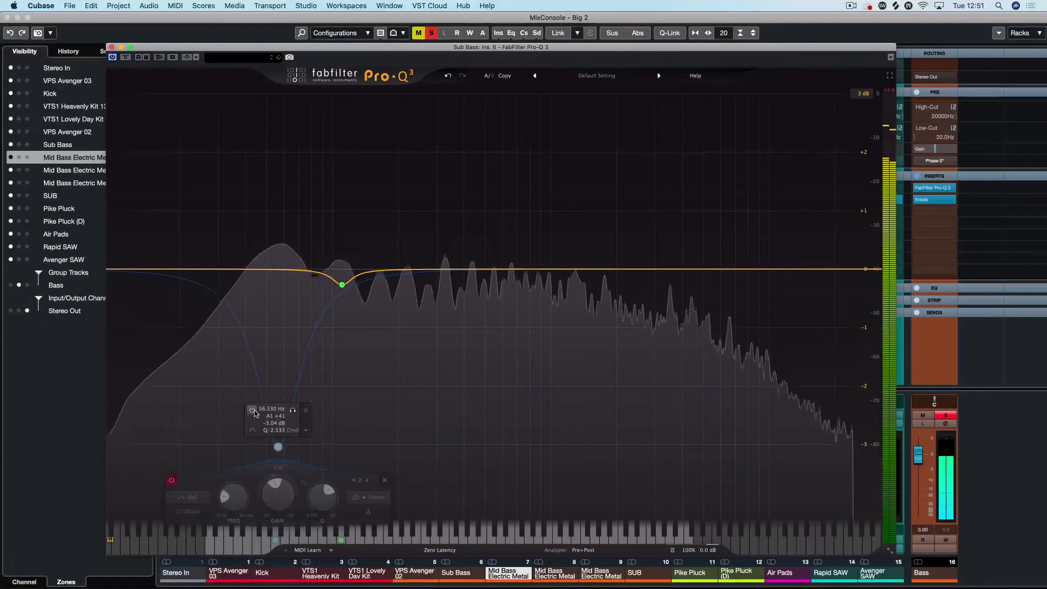
{"action": "left_click", "coordinate": [253, 411]}
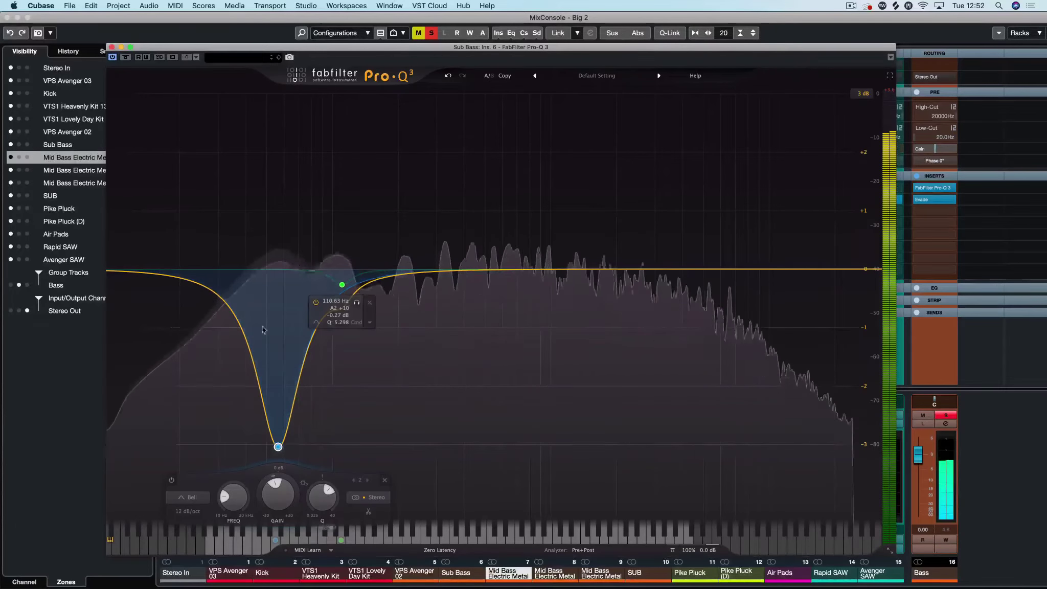
{"action": "left_click_drag", "start_coordinate": [289, 305], "coordinate": [279, 445]}
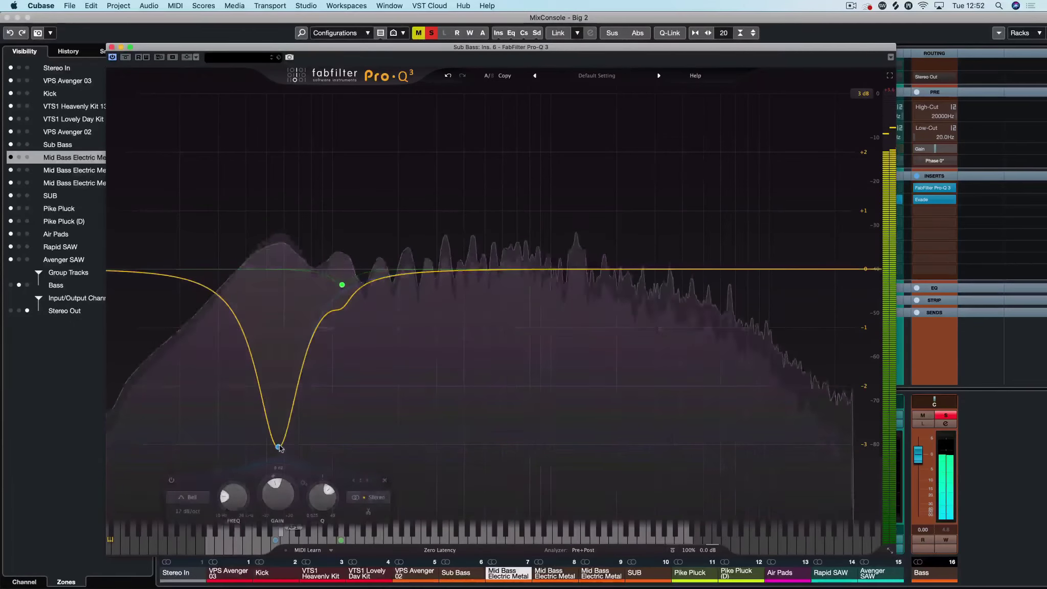
{"action": "left_click", "coordinate": [252, 410]}
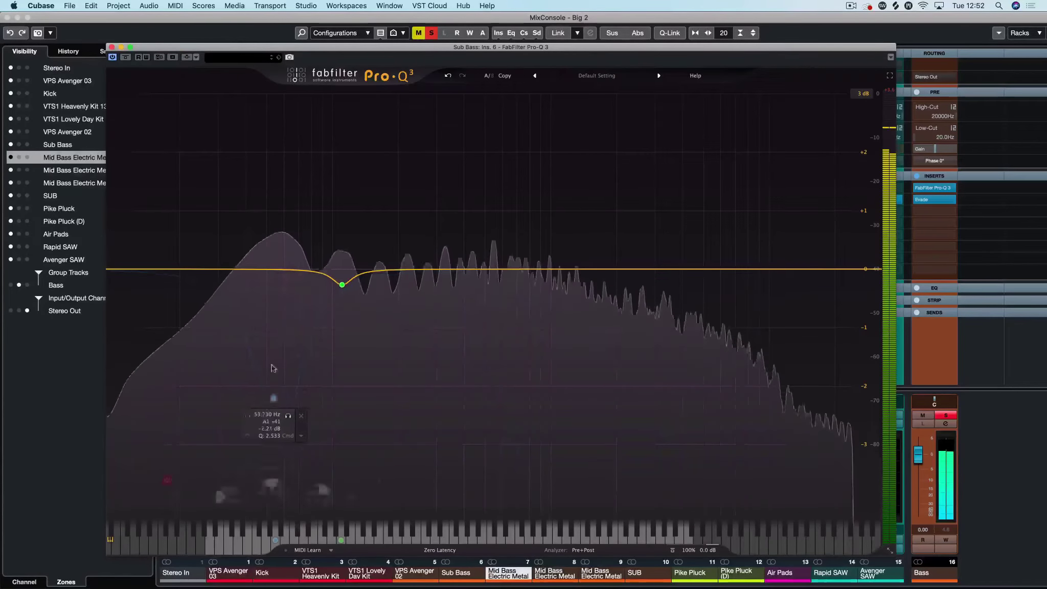
Step: Flatten the 56 Hz low band to about -0.16 dB, audition it soloed and on/off, then leave it bypassed
{"action": "left_click_drag", "start_coordinate": [278, 446], "coordinate": [277, 278]}
{"action": "double_click", "coordinate": [280, 276]}
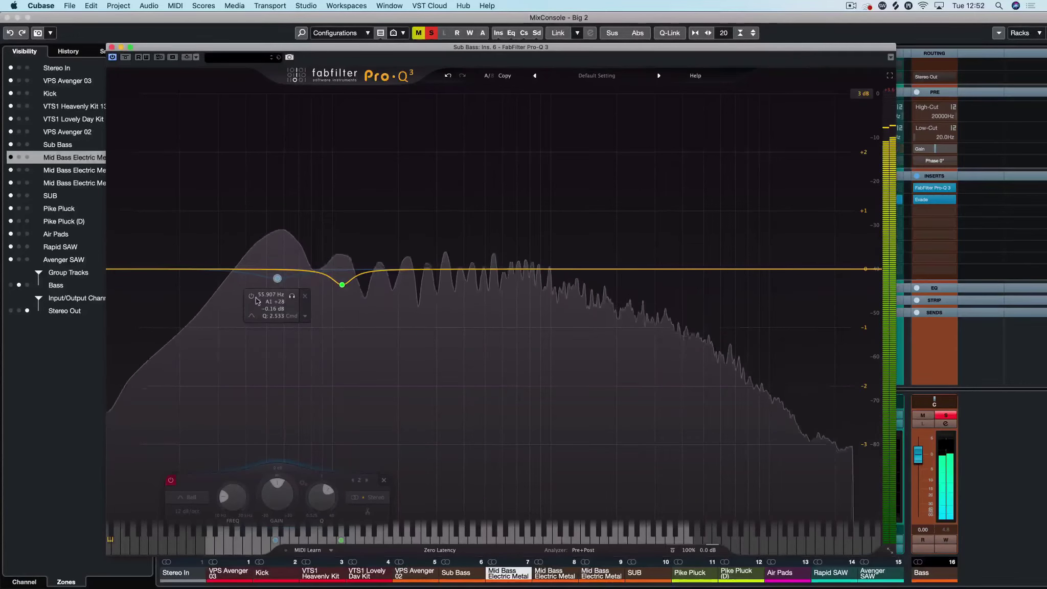
{"action": "left_click", "coordinate": [292, 295]}
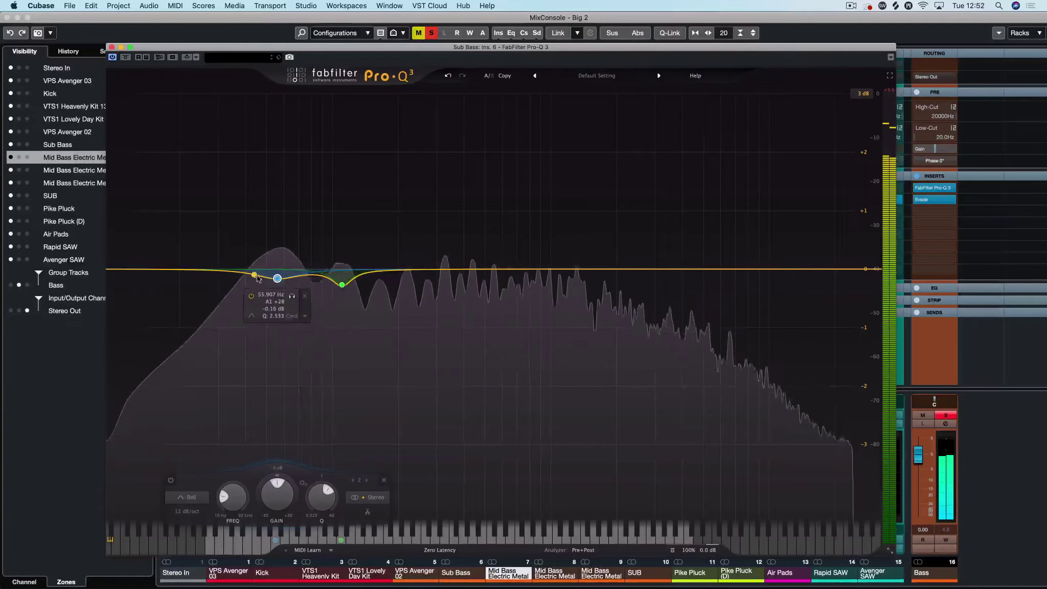
{"action": "left_click", "coordinate": [251, 295]}
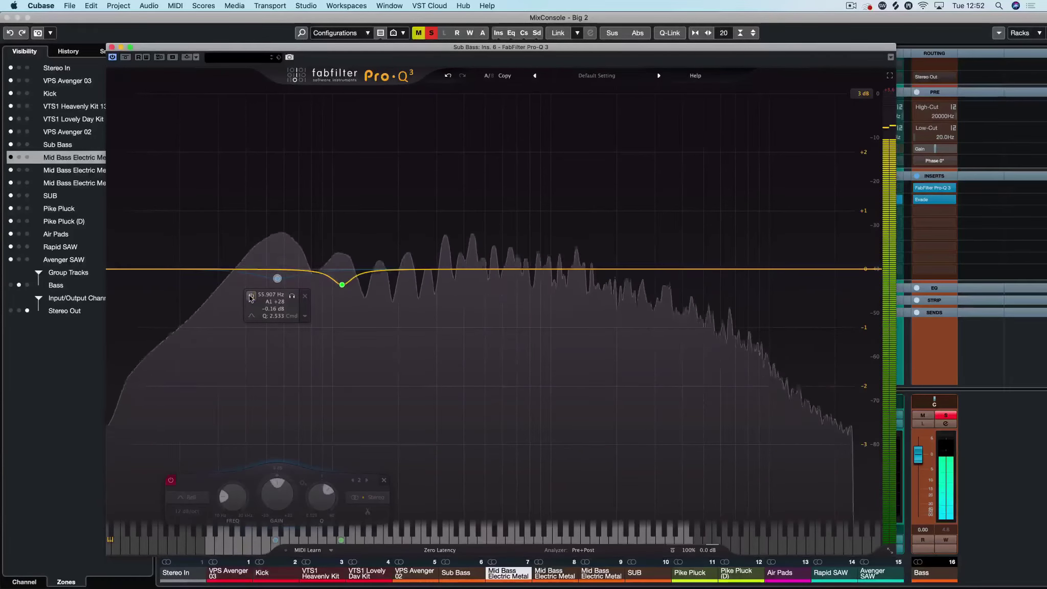
{"action": "left_click", "coordinate": [251, 296]}
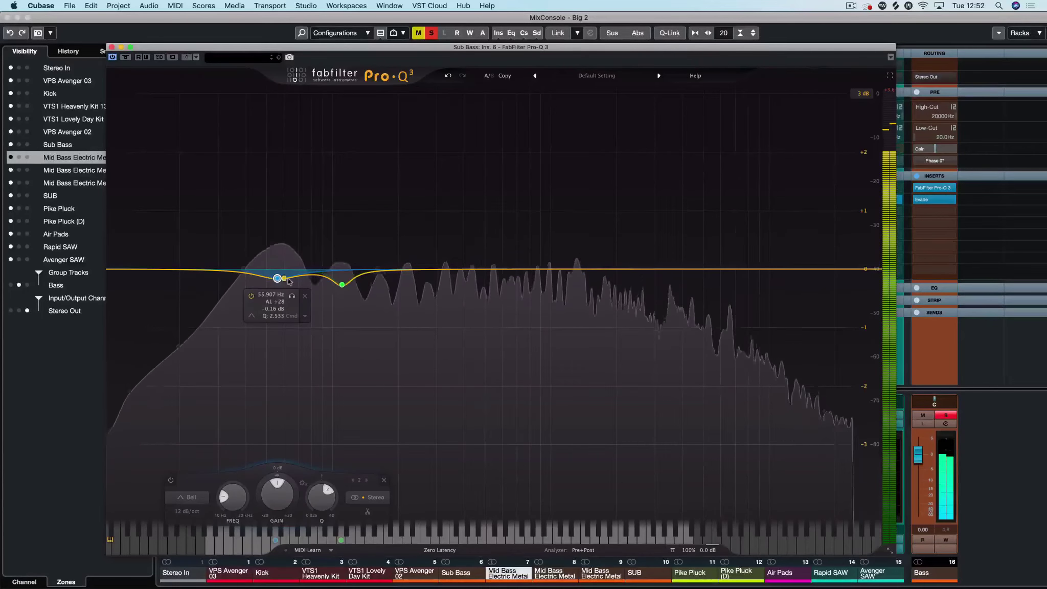
{"action": "left_click", "coordinate": [251, 296]}
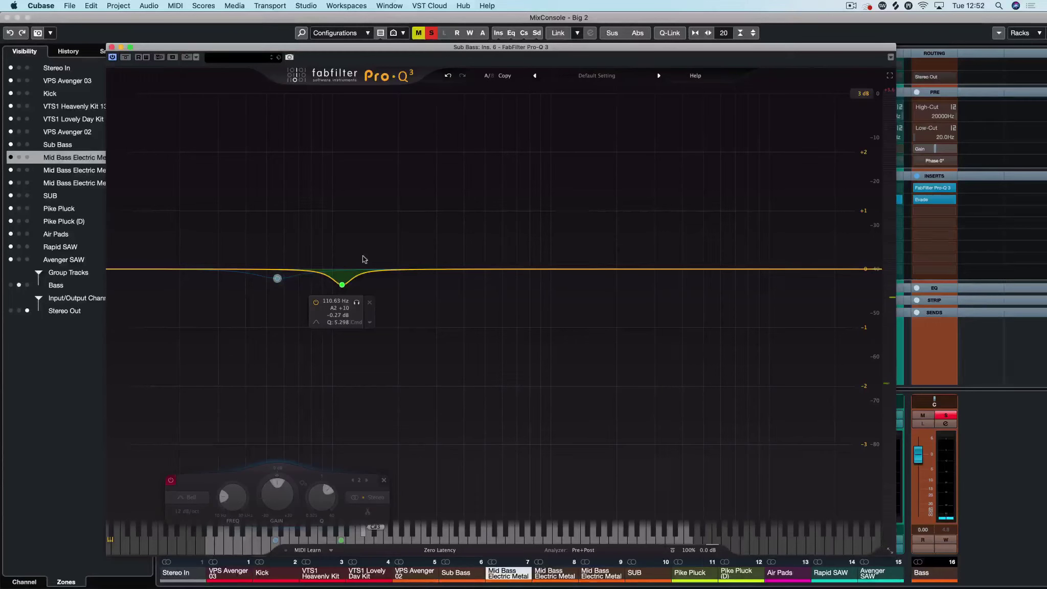
Step: Boost the 58 Hz low band to about +5 dB on a 12 dB range, then flatten it near 0 dB and bypass it
{"action": "left_click_drag", "start_coordinate": [276, 279], "coordinate": [281, 126]}
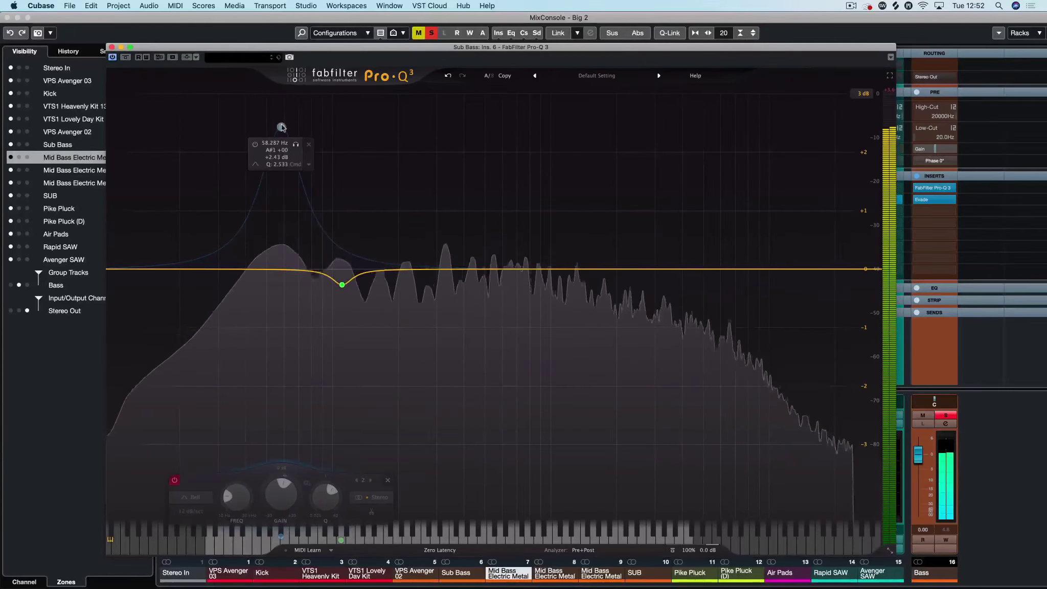
{"action": "left_click", "coordinate": [864, 94]}
{"action": "left_click", "coordinate": [870, 126]}
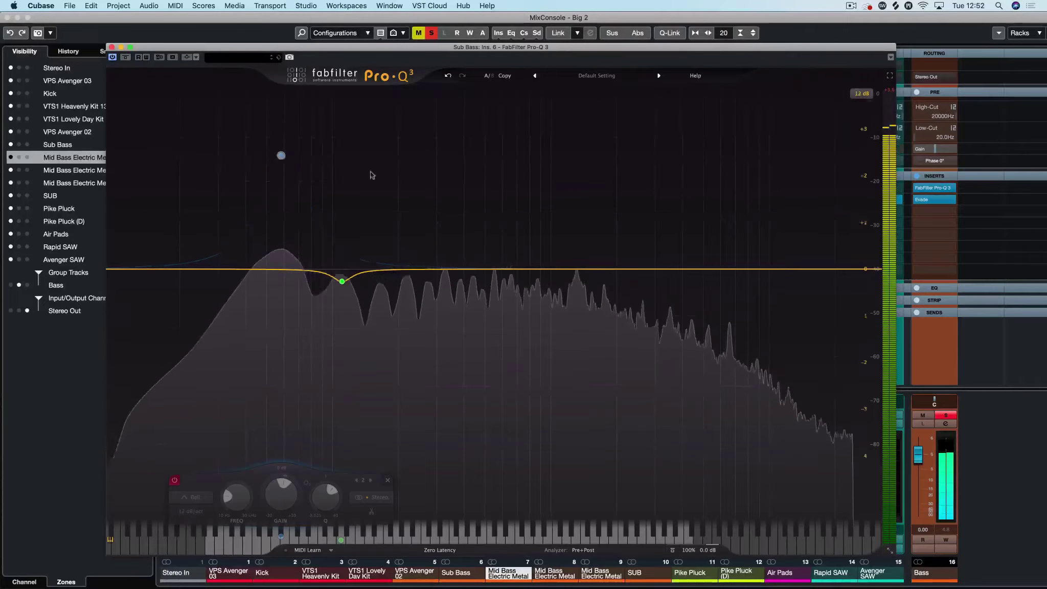
{"action": "left_click_drag", "start_coordinate": [281, 233], "coordinate": [280, 195]}
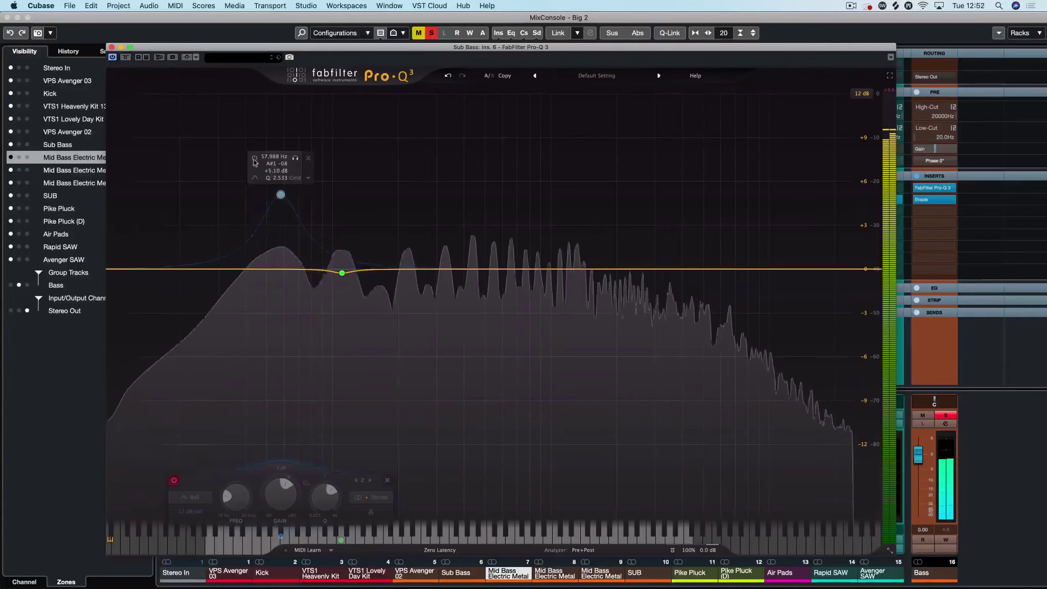
{"action": "double_click", "coordinate": [281, 194]}
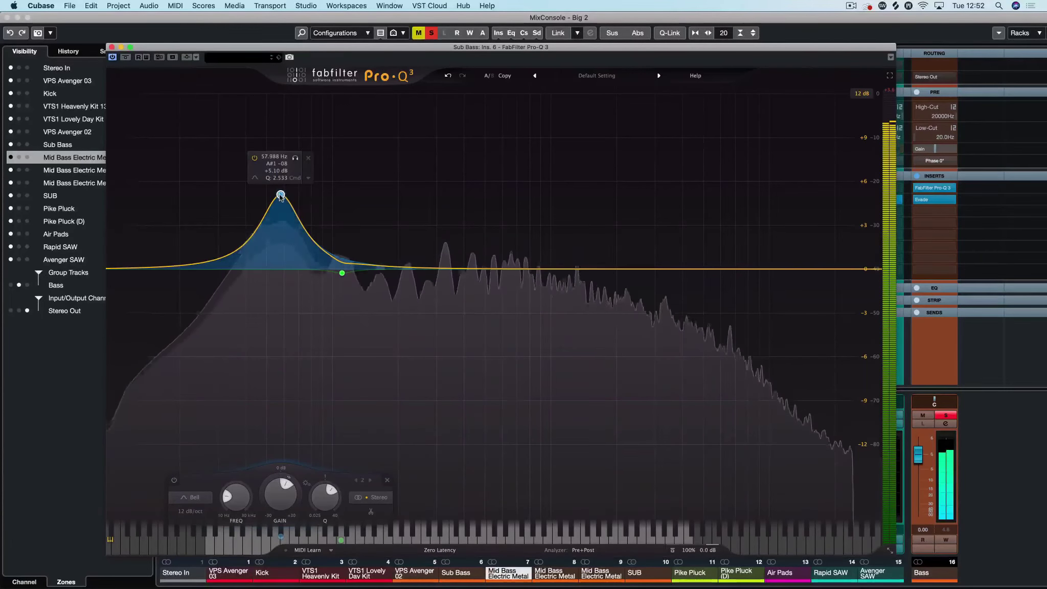
{"action": "left_click_drag", "start_coordinate": [280, 195], "coordinate": [278, 269]}
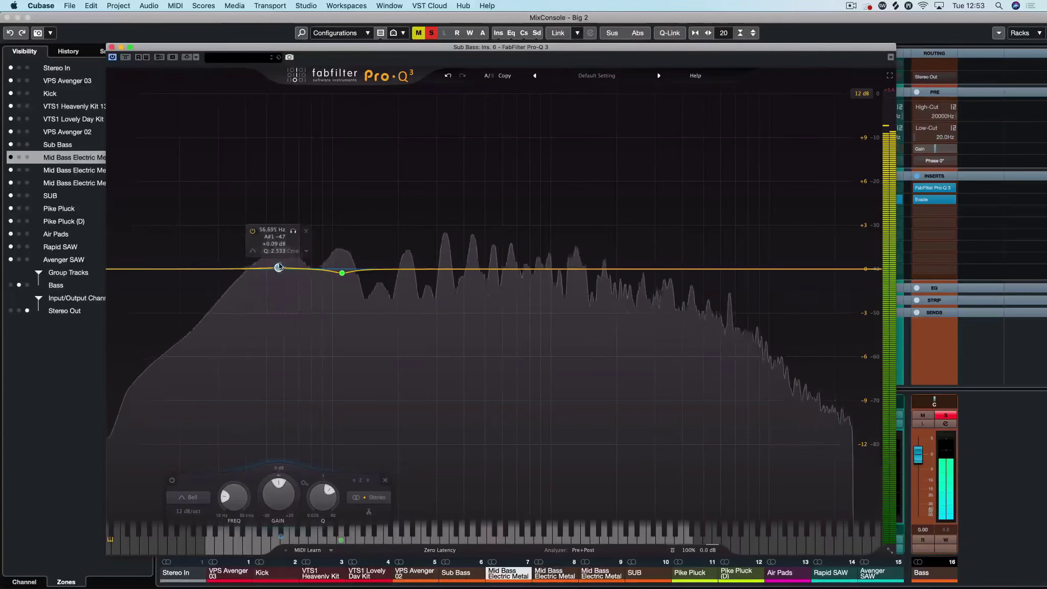
{"action": "left_click", "coordinate": [253, 232]}
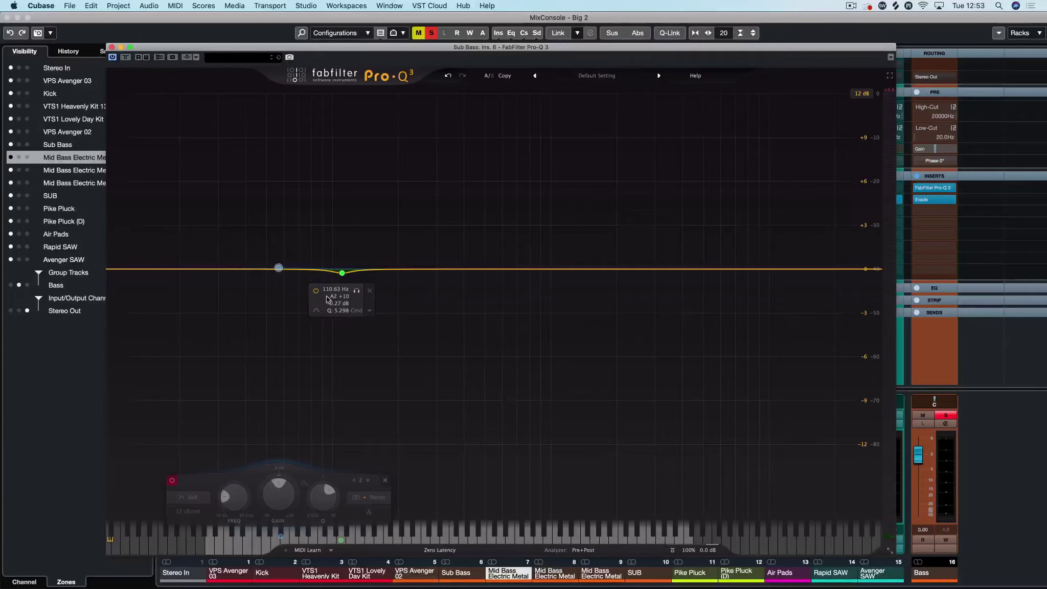
Step: Start playback, add a new band near 1.3 kHz, and boost it about +6 dB
{"action": "key", "text": "space"}
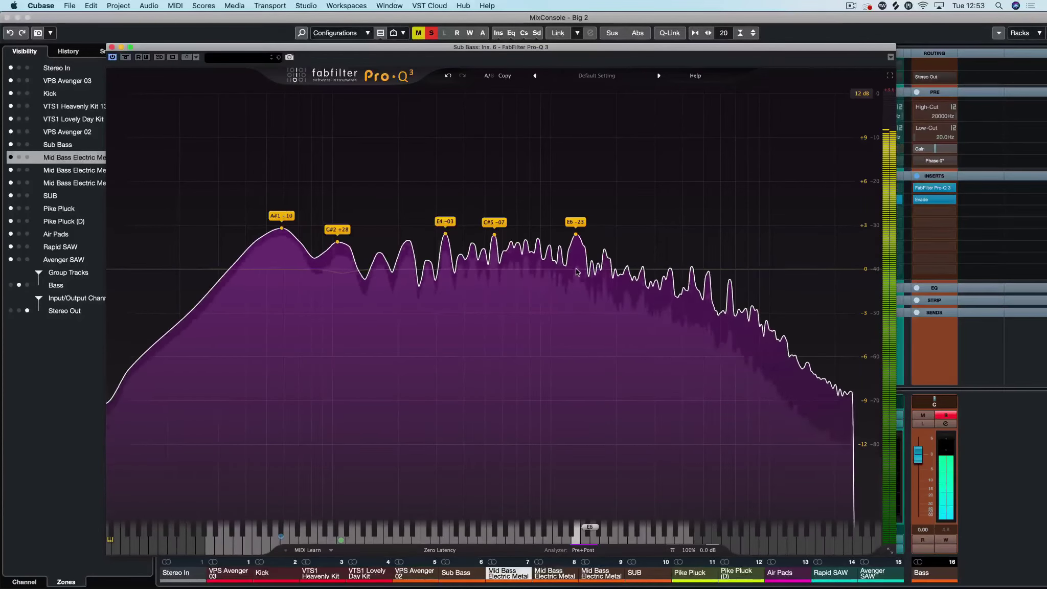
{"action": "left_click", "coordinate": [576, 269]}
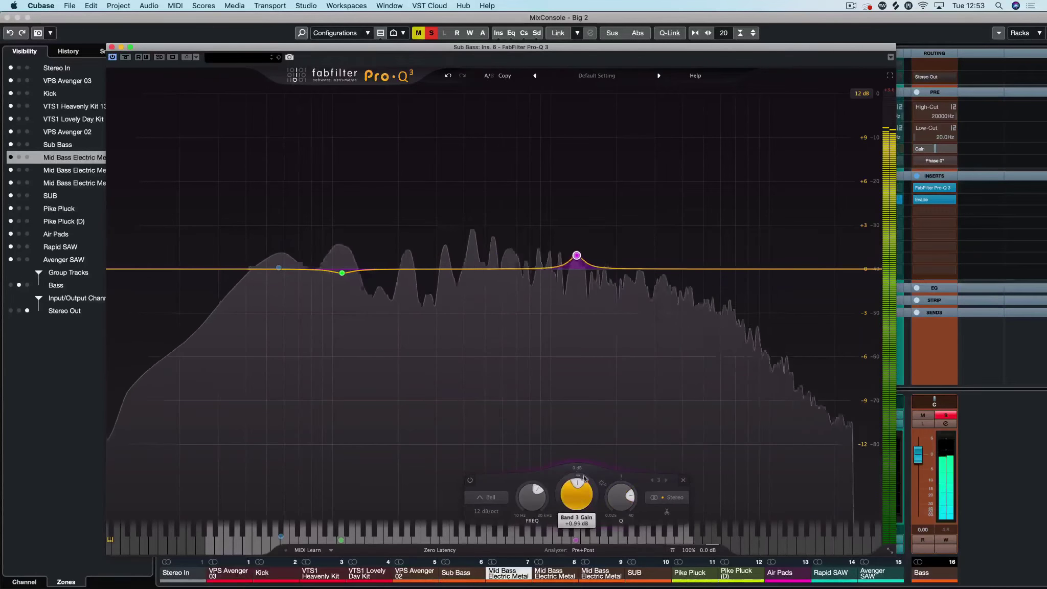
{"action": "left_click_drag", "start_coordinate": [584, 478], "coordinate": [588, 440]}
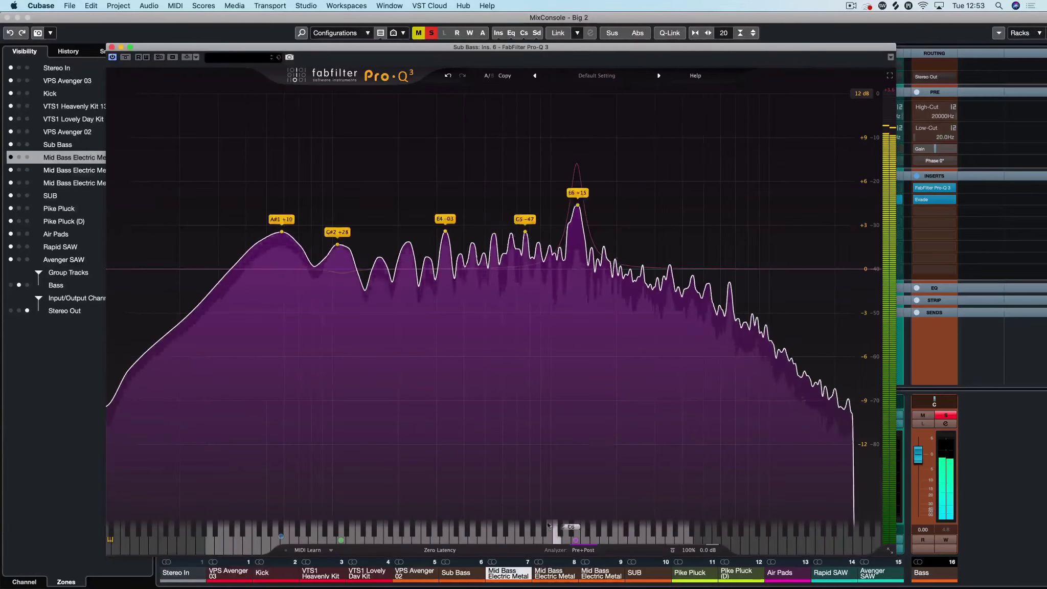
Step: Sweep band 3 to a -1.44 dB cut at 1306 Hz and solo it
{"action": "mouse_move", "coordinate": [571, 198]}
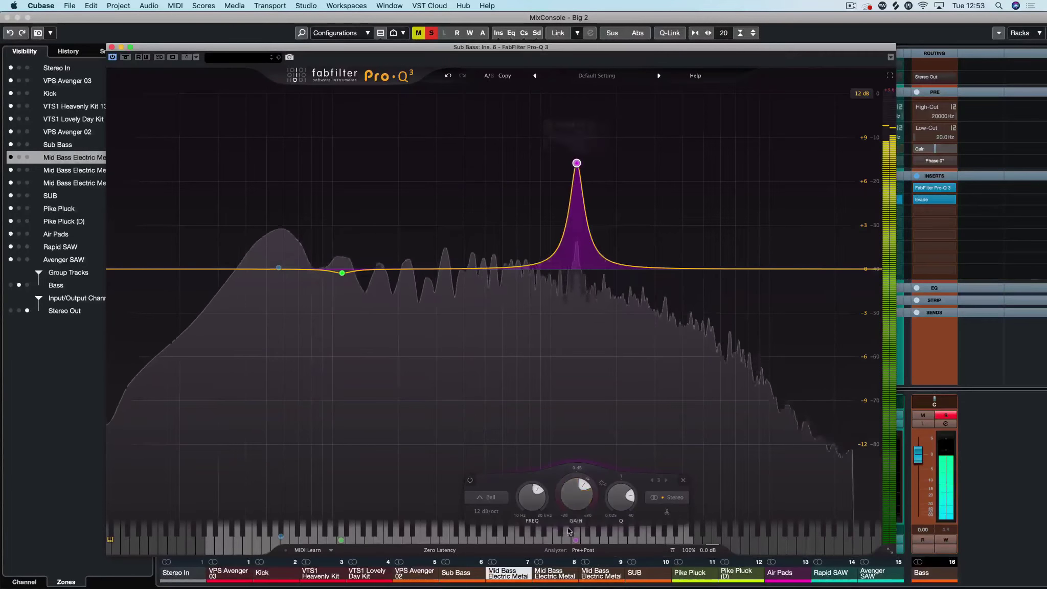
{"action": "scroll", "coordinate": [576, 510], "scroll_direction": "down", "scroll_amount": 4}
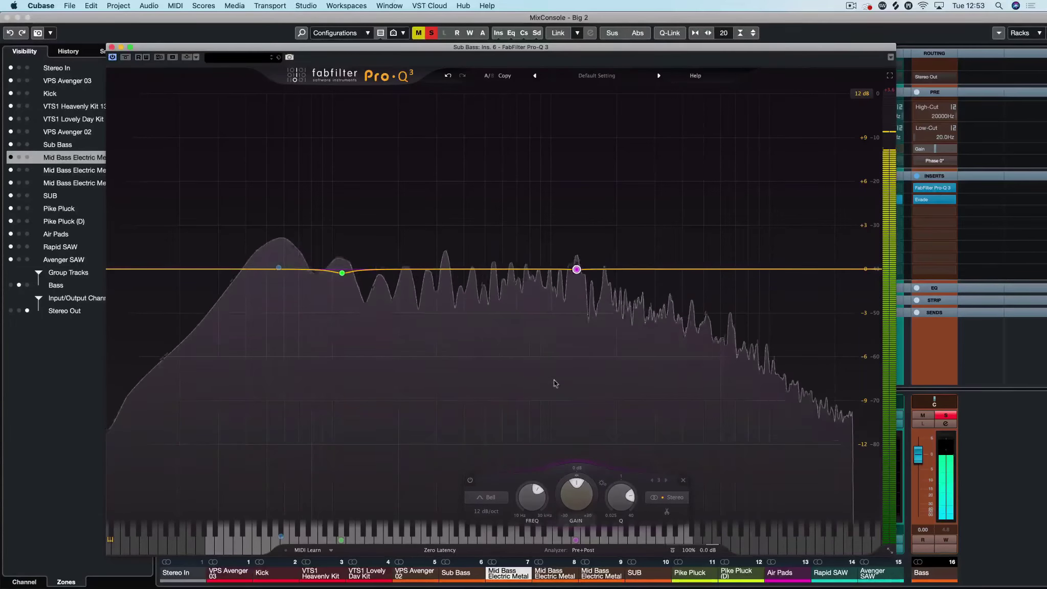
{"action": "mouse_move", "coordinate": [586, 284]}
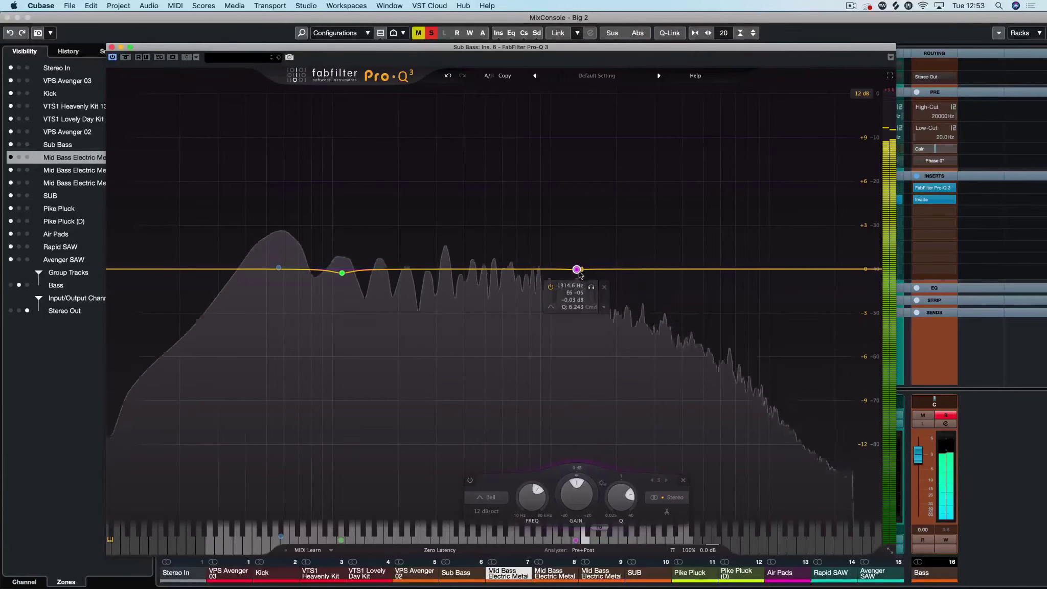
{"action": "left_click", "coordinate": [590, 308]}
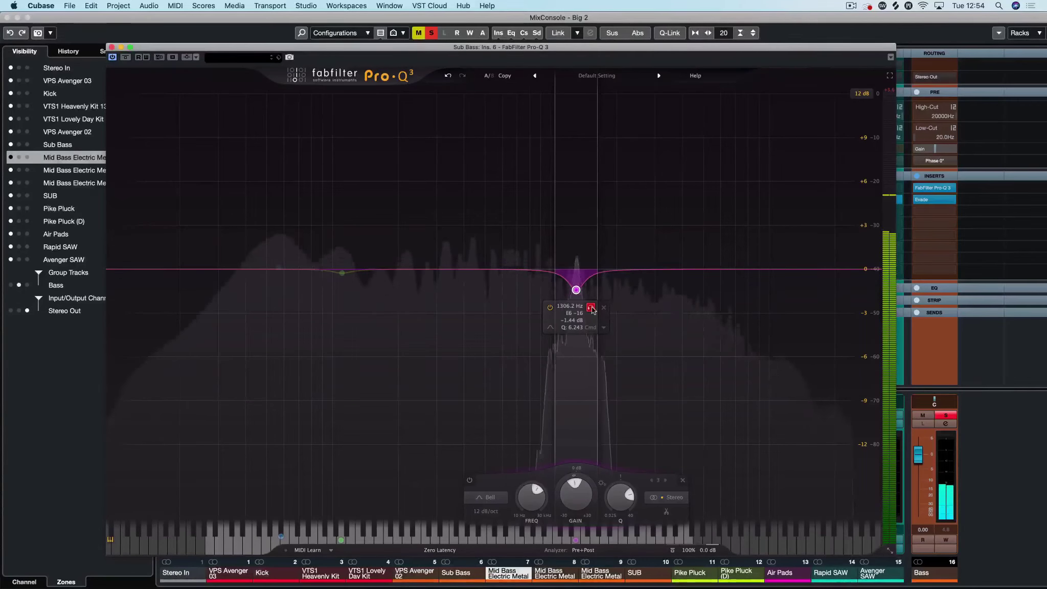
Step: Unsolo band 3, set the graph range to 3 dB, and make the 1.3 kHz cut shallower
{"action": "left_click_drag", "start_coordinate": [592, 309], "coordinate": [592, 309]}
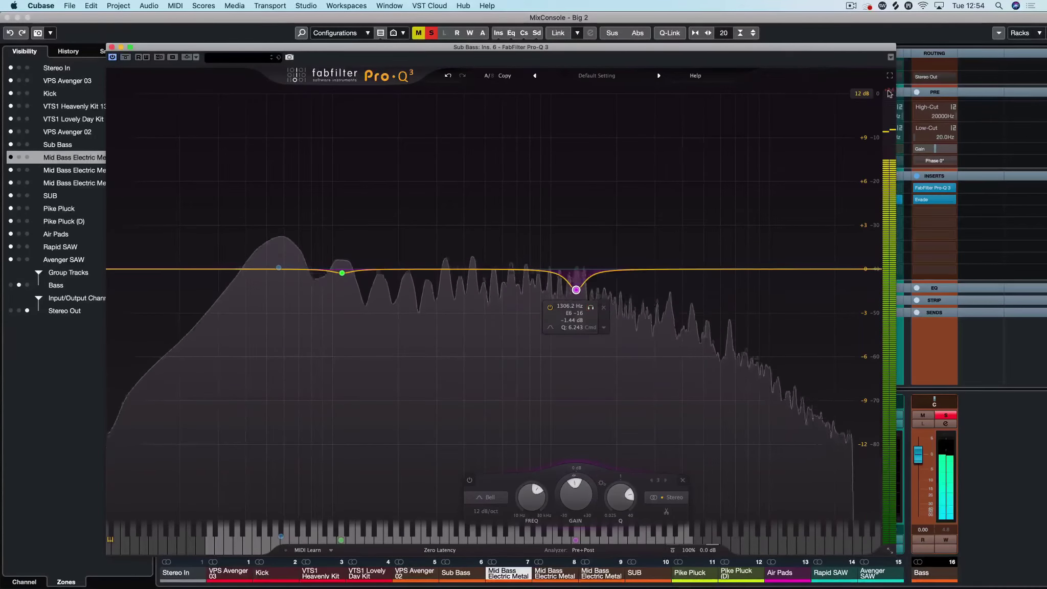
{"action": "left_click", "coordinate": [862, 94]}
{"action": "left_click", "coordinate": [862, 106]}
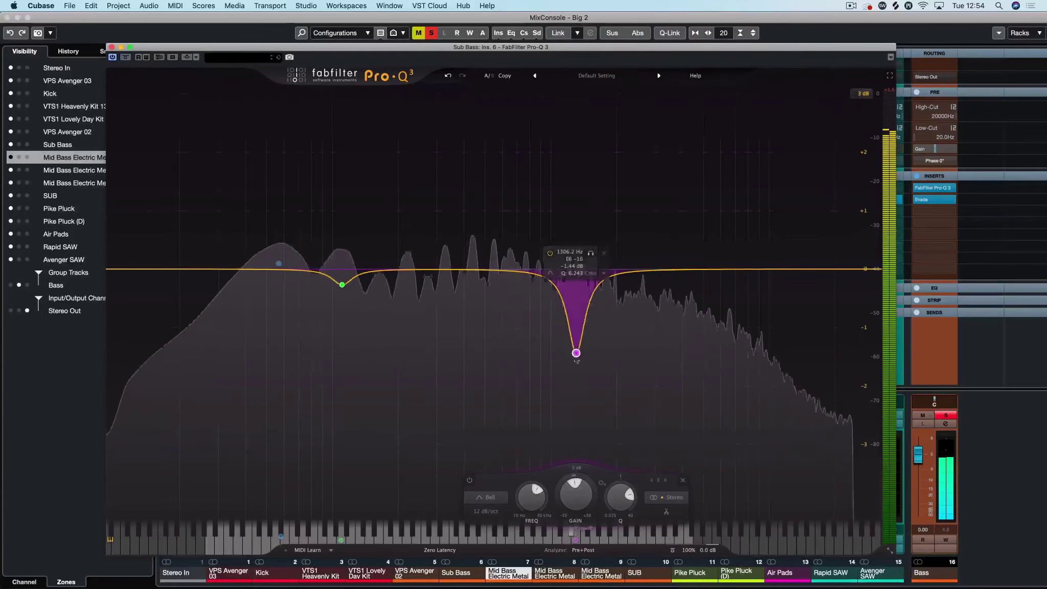
{"action": "left_click_drag", "start_coordinate": [575, 355], "coordinate": [578, 303]}
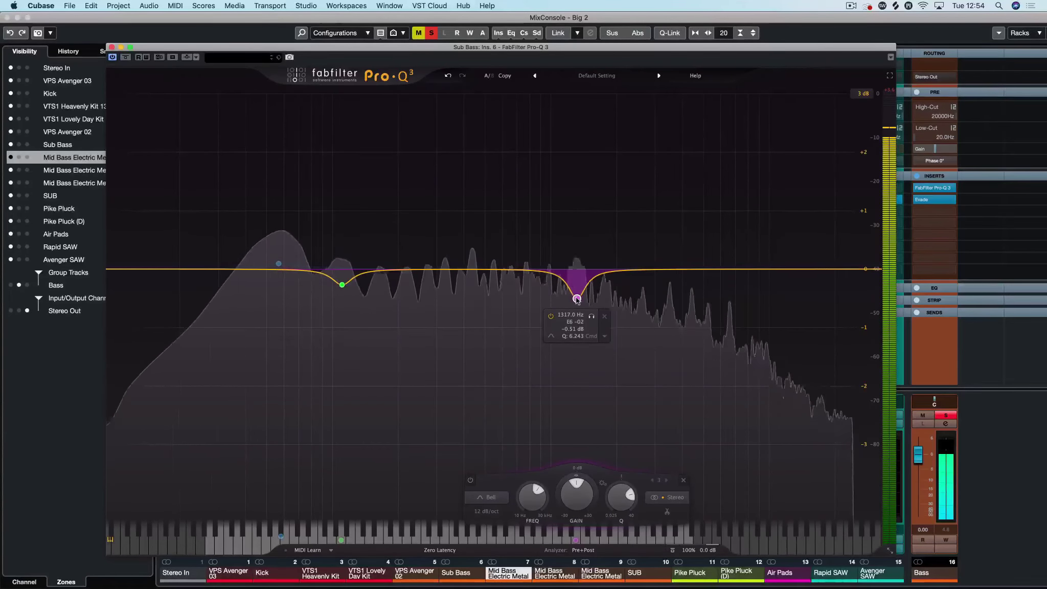
Step: Compare band 3 bypassed, active and soloed, leaving it switched on and unsoloed
{"action": "left_click", "coordinate": [551, 316]}
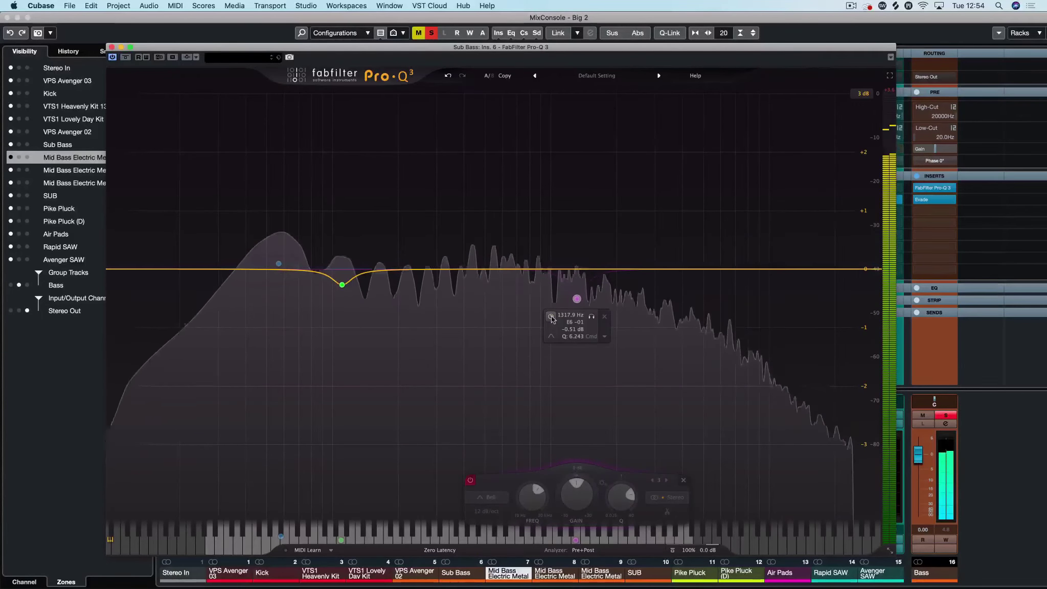
{"action": "left_click", "coordinate": [551, 316]}
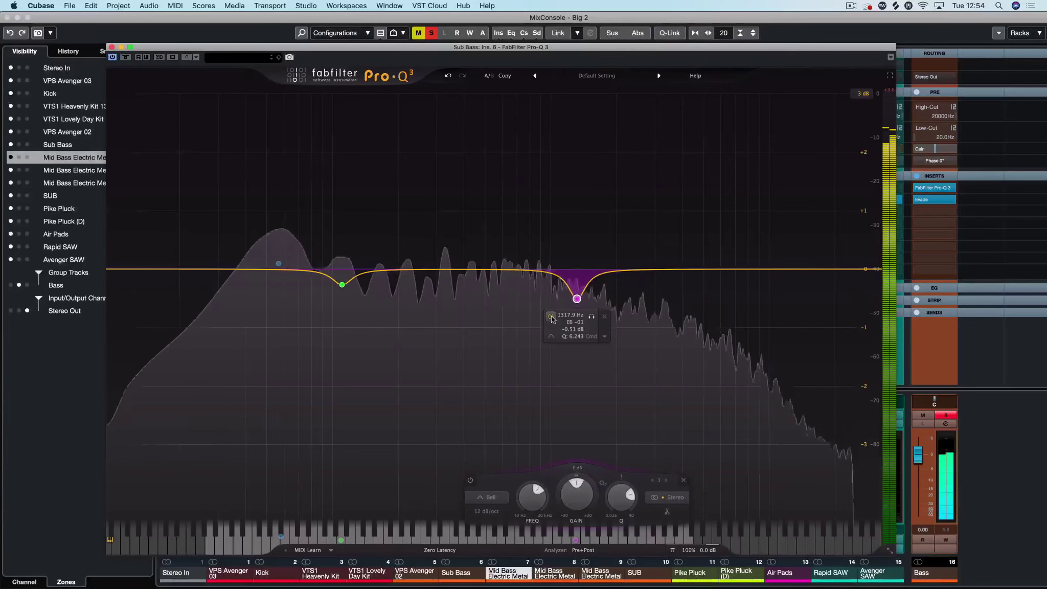
{"action": "left_click", "coordinate": [592, 317]}
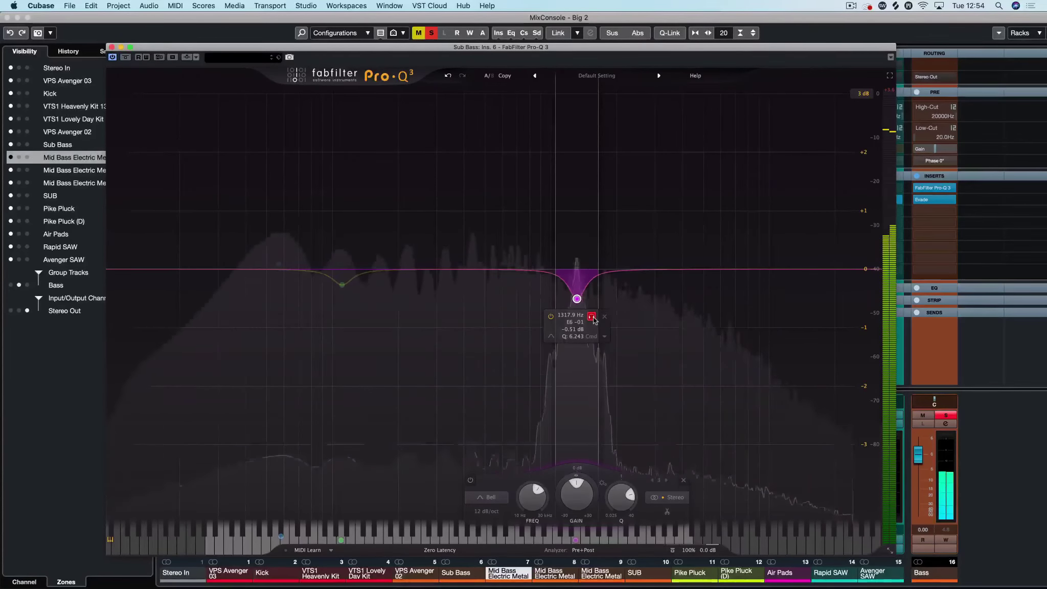
{"action": "left_click", "coordinate": [591, 317]}
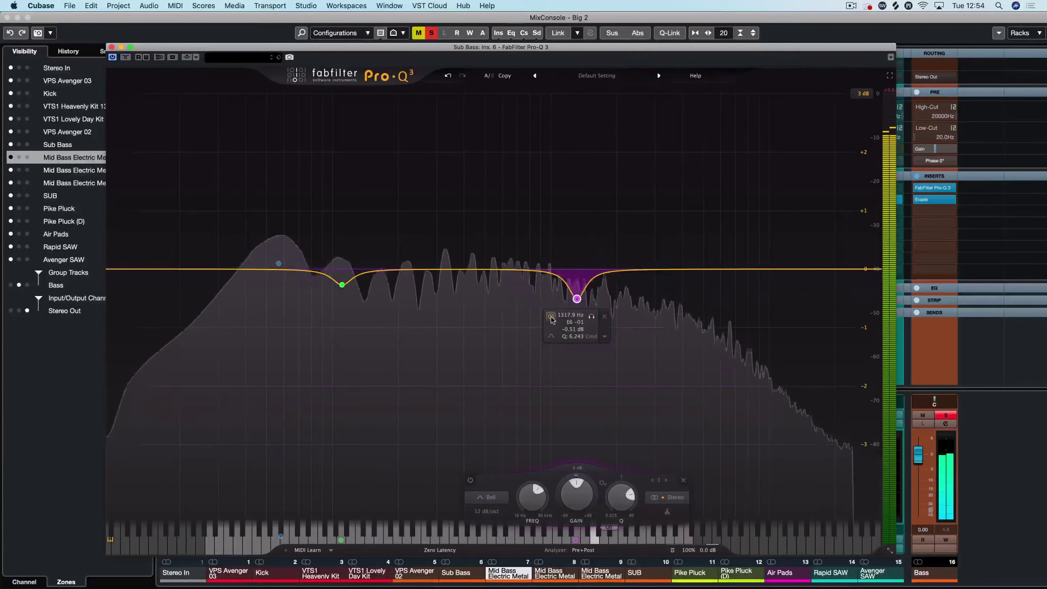
{"action": "left_click", "coordinate": [551, 317]}
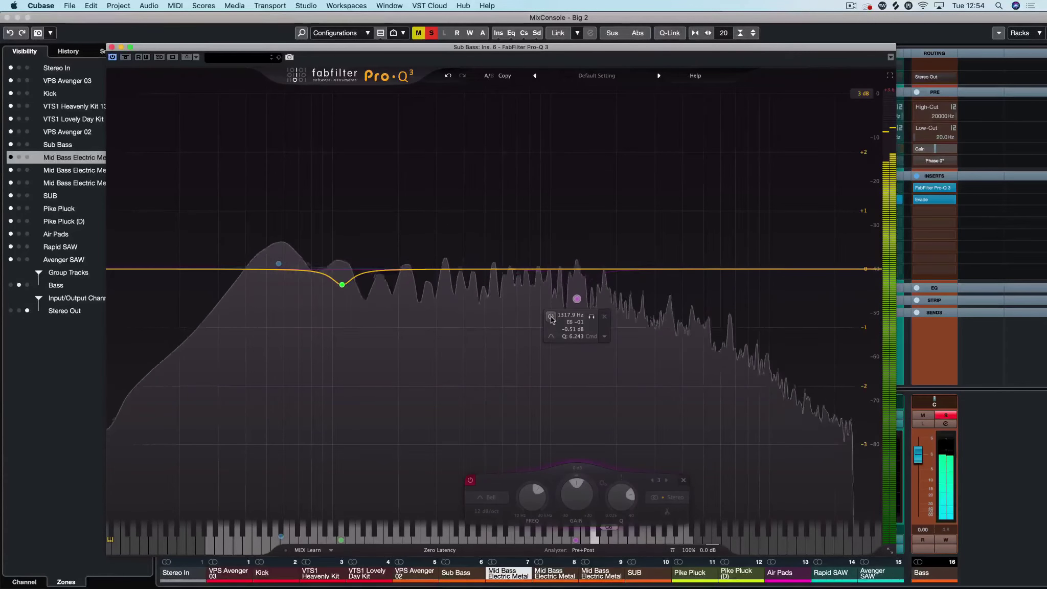
{"action": "left_click", "coordinate": [551, 317]}
Step: Deepen the 1.3 kHz cut to about -7 dB, then ease it to a slight -0.63 dB dip
{"action": "left_click_drag", "start_coordinate": [571, 515], "coordinate": [573, 491]}
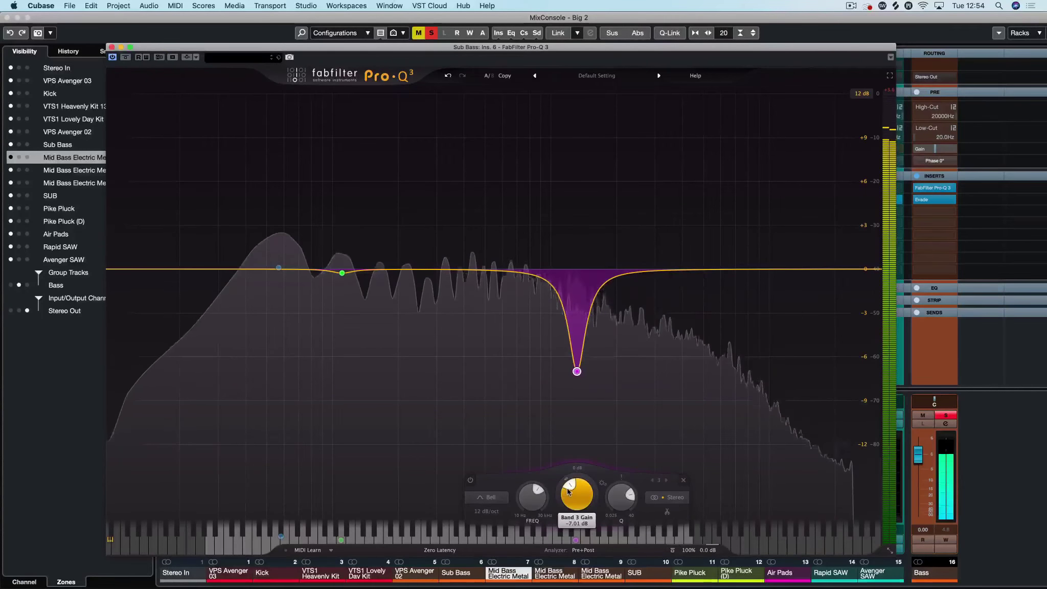
{"action": "left_click_drag", "start_coordinate": [566, 492], "coordinate": [578, 419]}
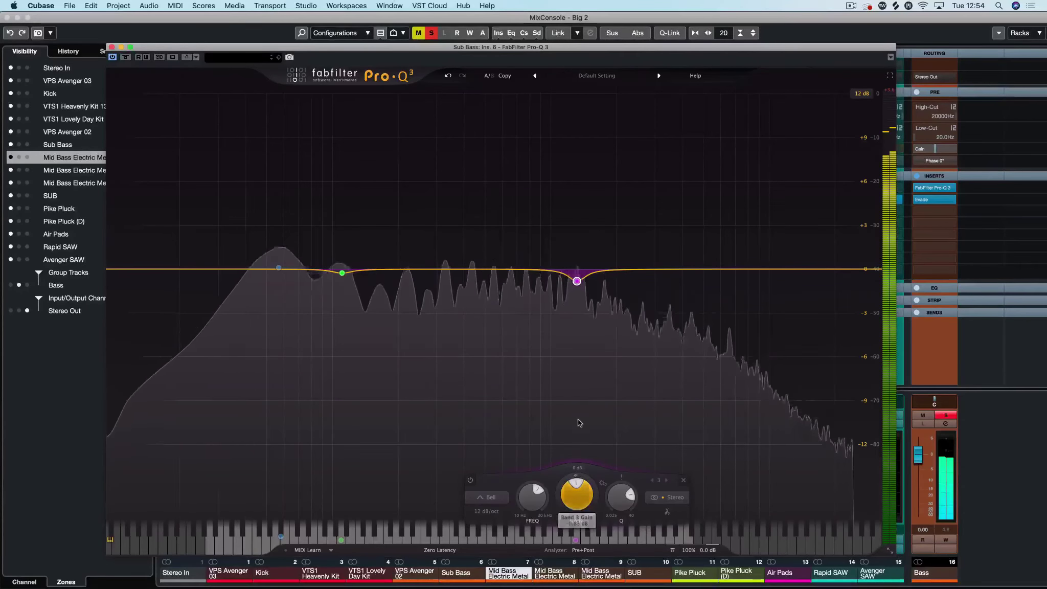
{"action": "mouse_move", "coordinate": [594, 237]}
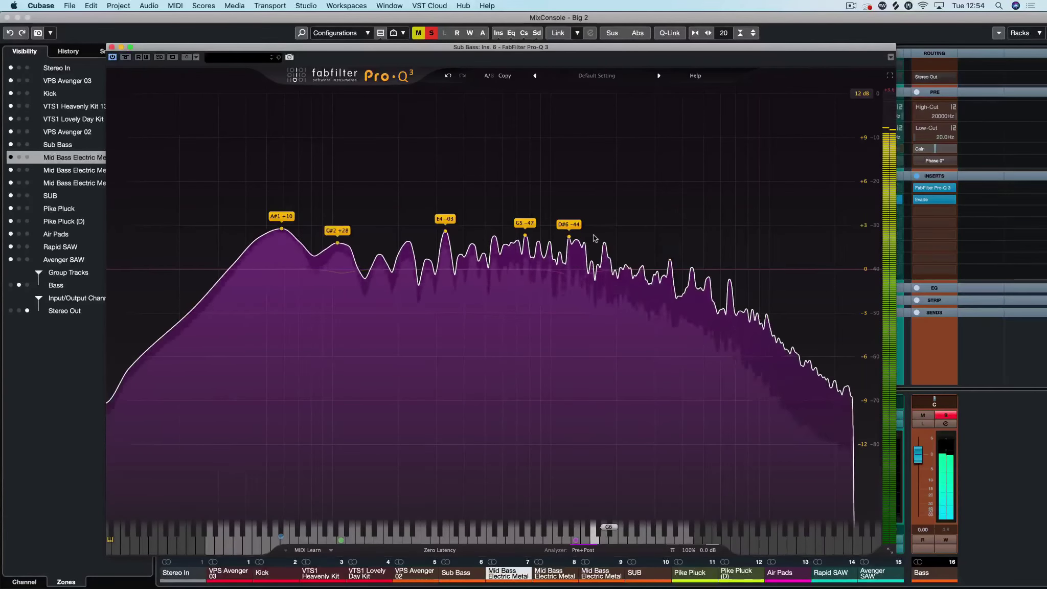
Step: Stop playback and add a fourth band boosted +2.72 dB near 438 Hz
{"action": "key", "text": "space"}
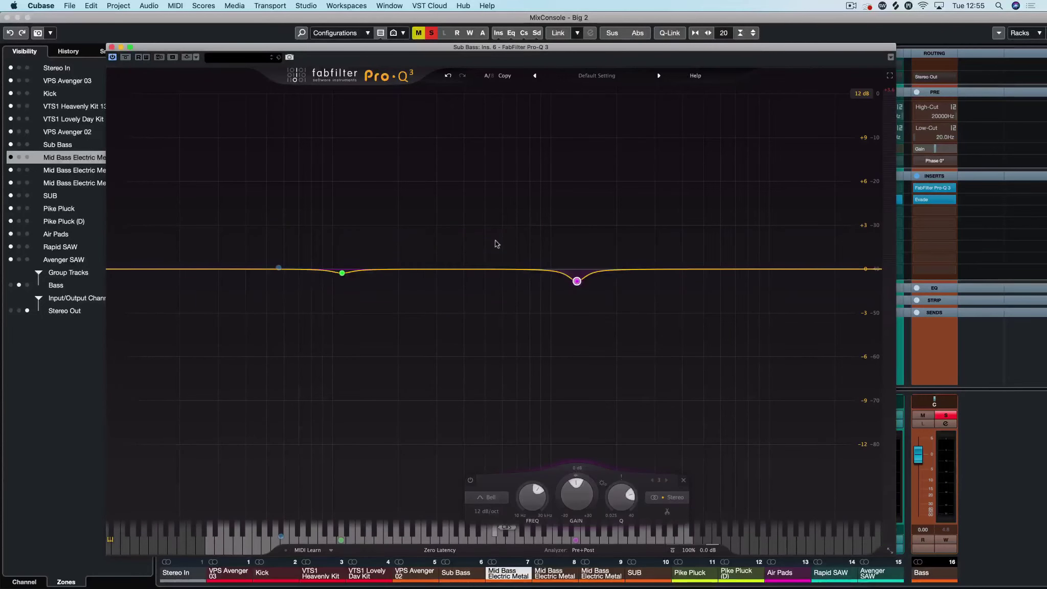
{"action": "left_click_drag", "start_coordinate": [473, 271], "coordinate": [583, 123]}
{"action": "scroll", "coordinate": [474, 226], "scroll_direction": "down", "scroll_amount": 3}
{"action": "scroll", "coordinate": [473, 229], "scroll_direction": "up", "scroll_amount": 6}
{"action": "scroll", "coordinate": [473, 229], "scroll_direction": "up", "scroll_amount": 3}
Step: Sweep band 4 through 647 Hz and 3.3 kHz into a +29.84 dB boost at 6272 Hz
{"action": "left_click_drag", "start_coordinate": [577, 123], "coordinate": [662, 317]}
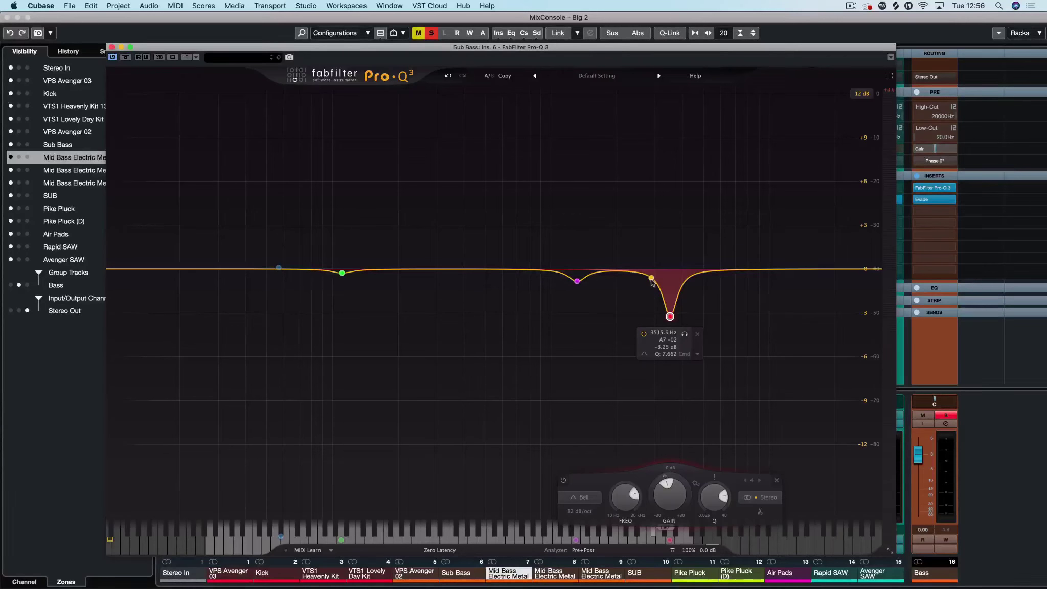
{"action": "left_click_drag", "start_coordinate": [669, 316], "coordinate": [674, 293]}
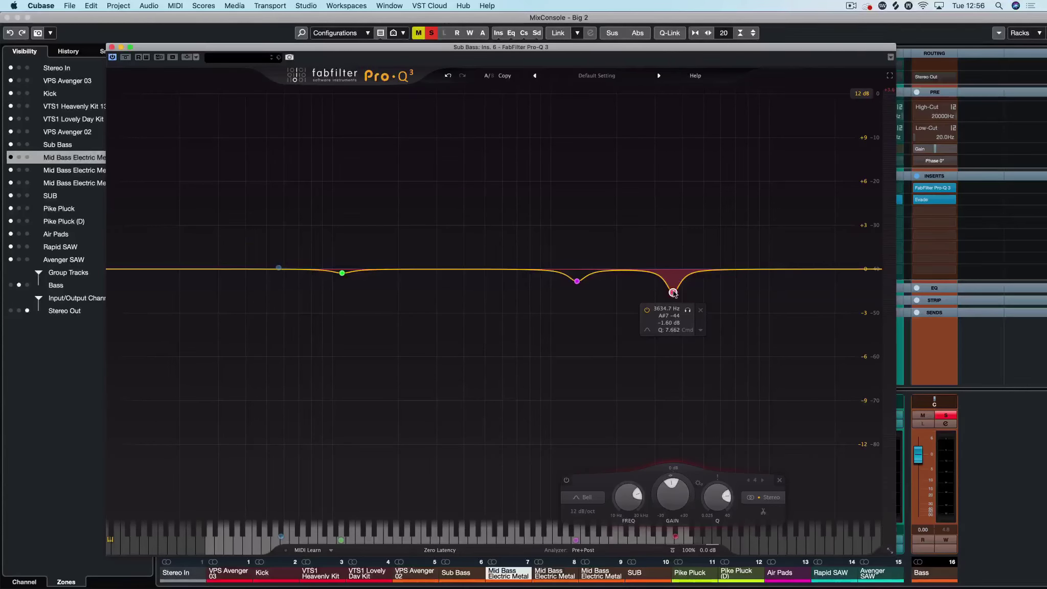
{"action": "left_click_drag", "start_coordinate": [674, 293], "coordinate": [726, 123]}
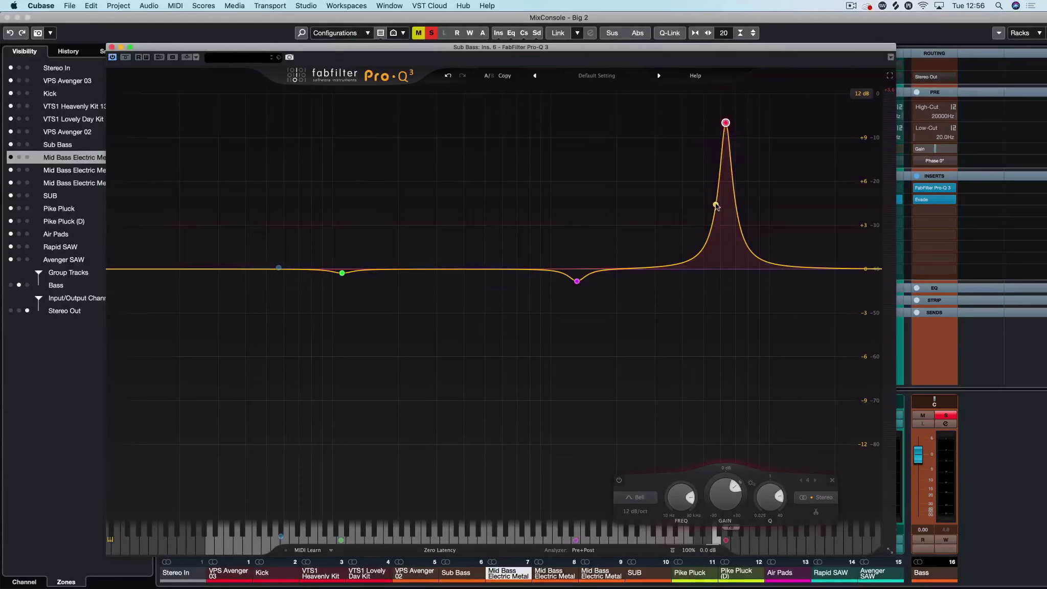
{"action": "left_click_drag", "start_coordinate": [716, 206], "coordinate": [725, 95]}
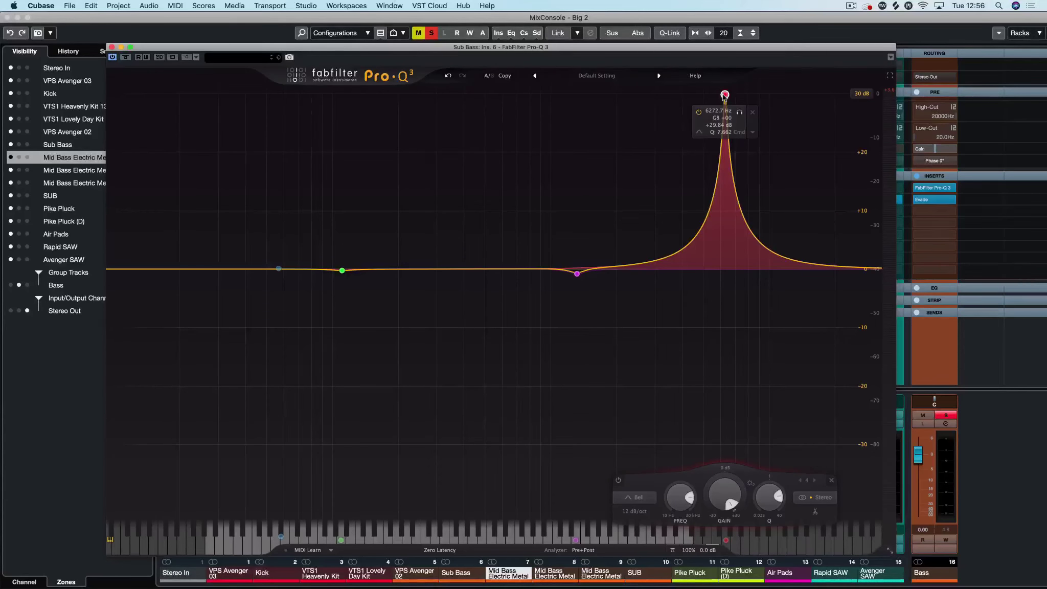